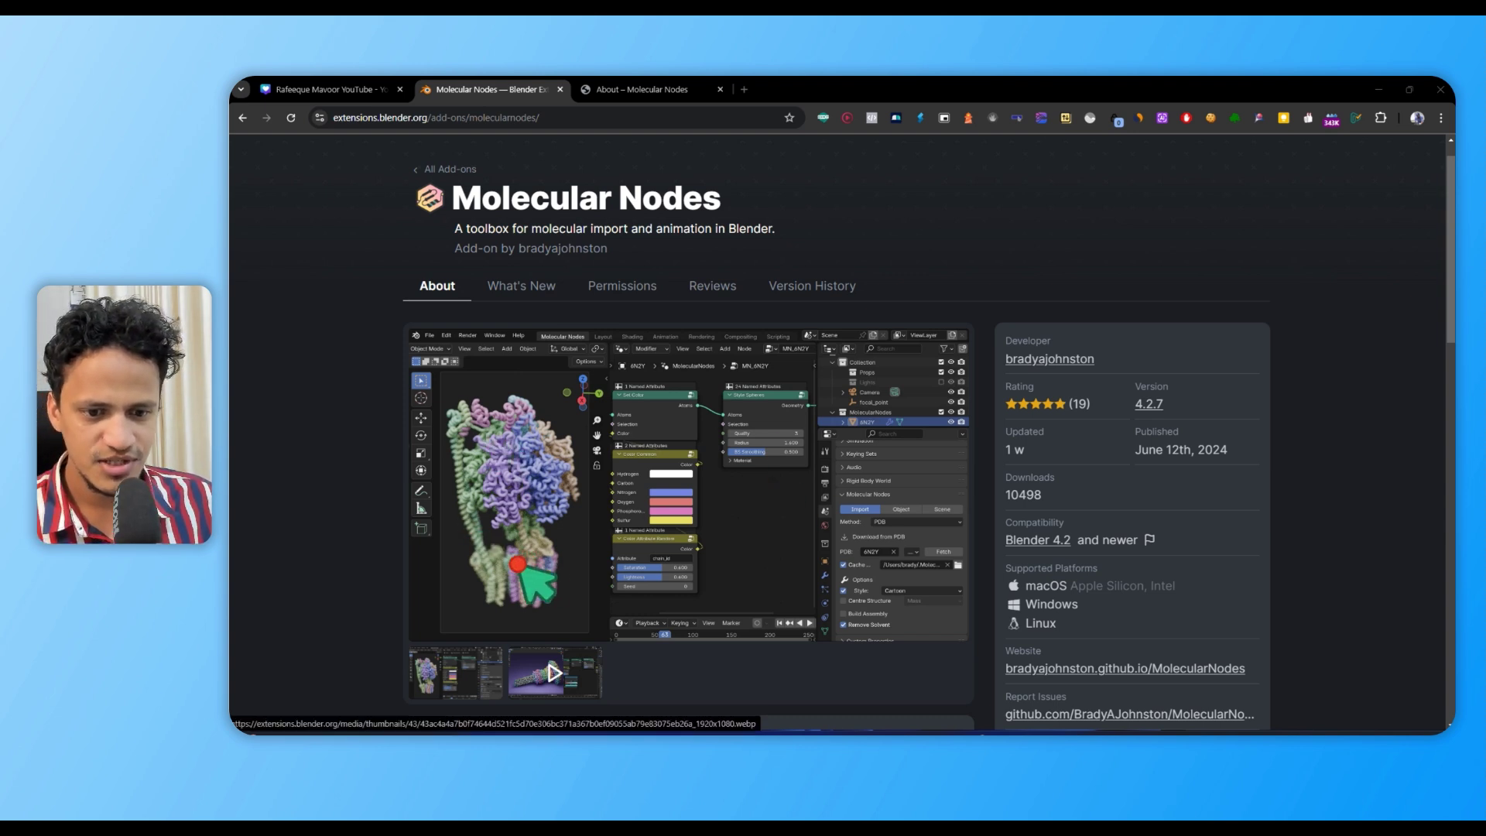
Open the Molecular Nodes add-on's preview video on its extensions page, skim through to its end and close it
{"action": "scroll", "coordinate": [369, 531], "scroll_direction": "down", "scroll_amount": 5}
{"action": "left_click", "coordinate": [514, 186]}
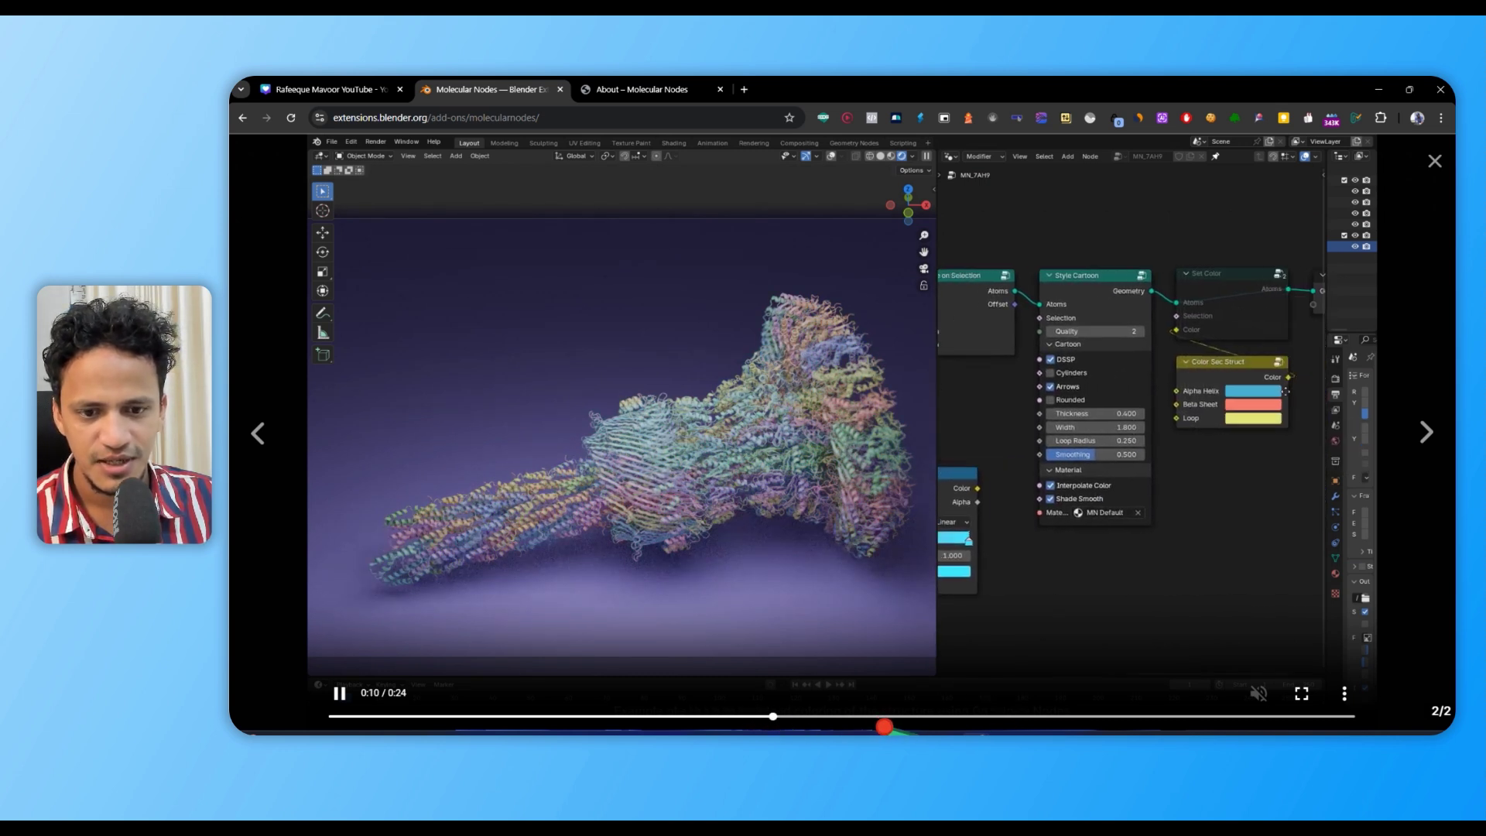
{"action": "left_click", "coordinate": [880, 720]}
{"action": "left_click", "coordinate": [1060, 719]}
{"action": "left_click", "coordinate": [1094, 718]}
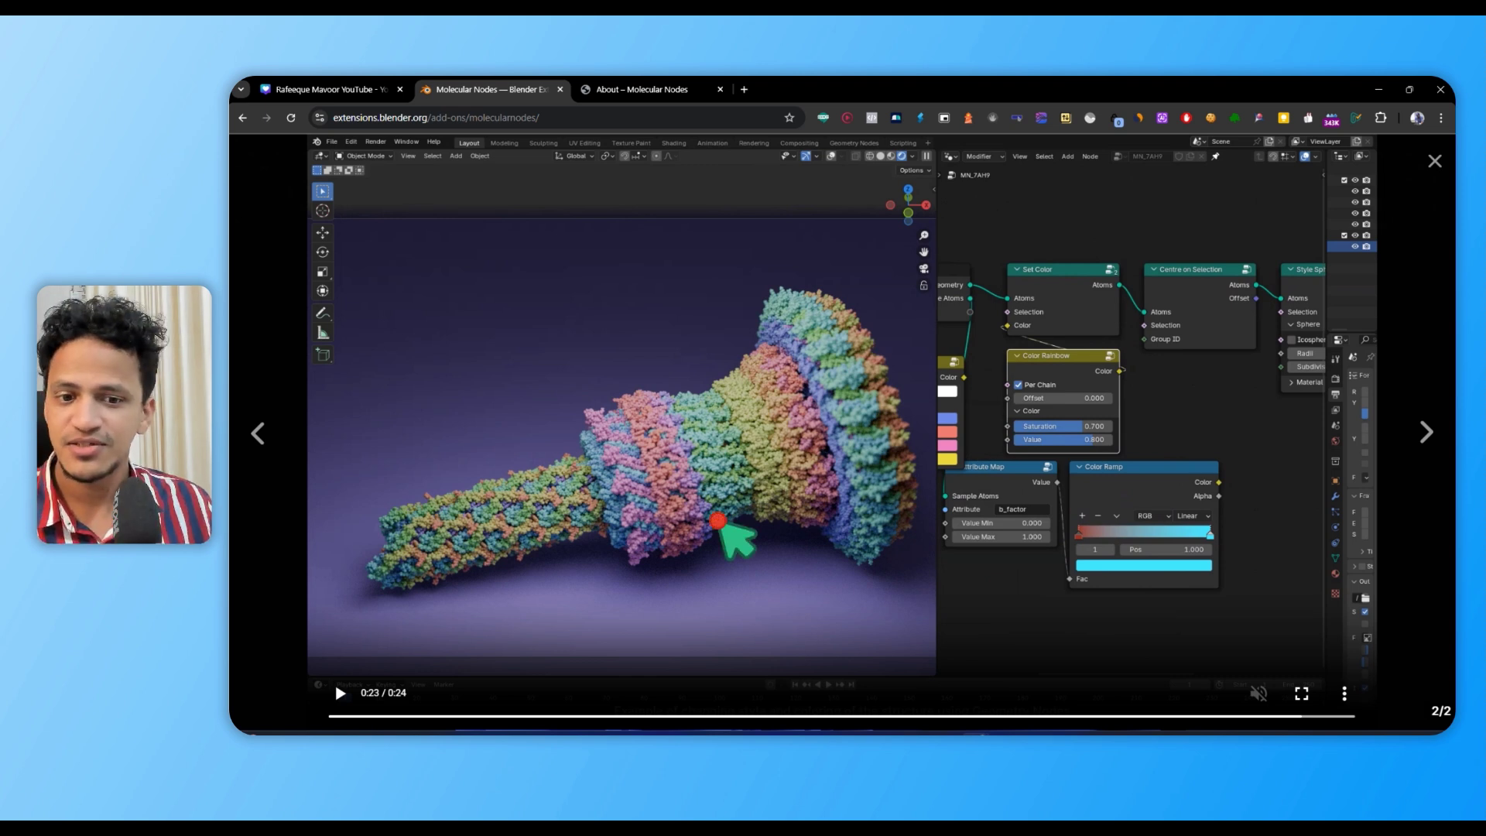
{"action": "left_click", "coordinate": [1434, 161]}
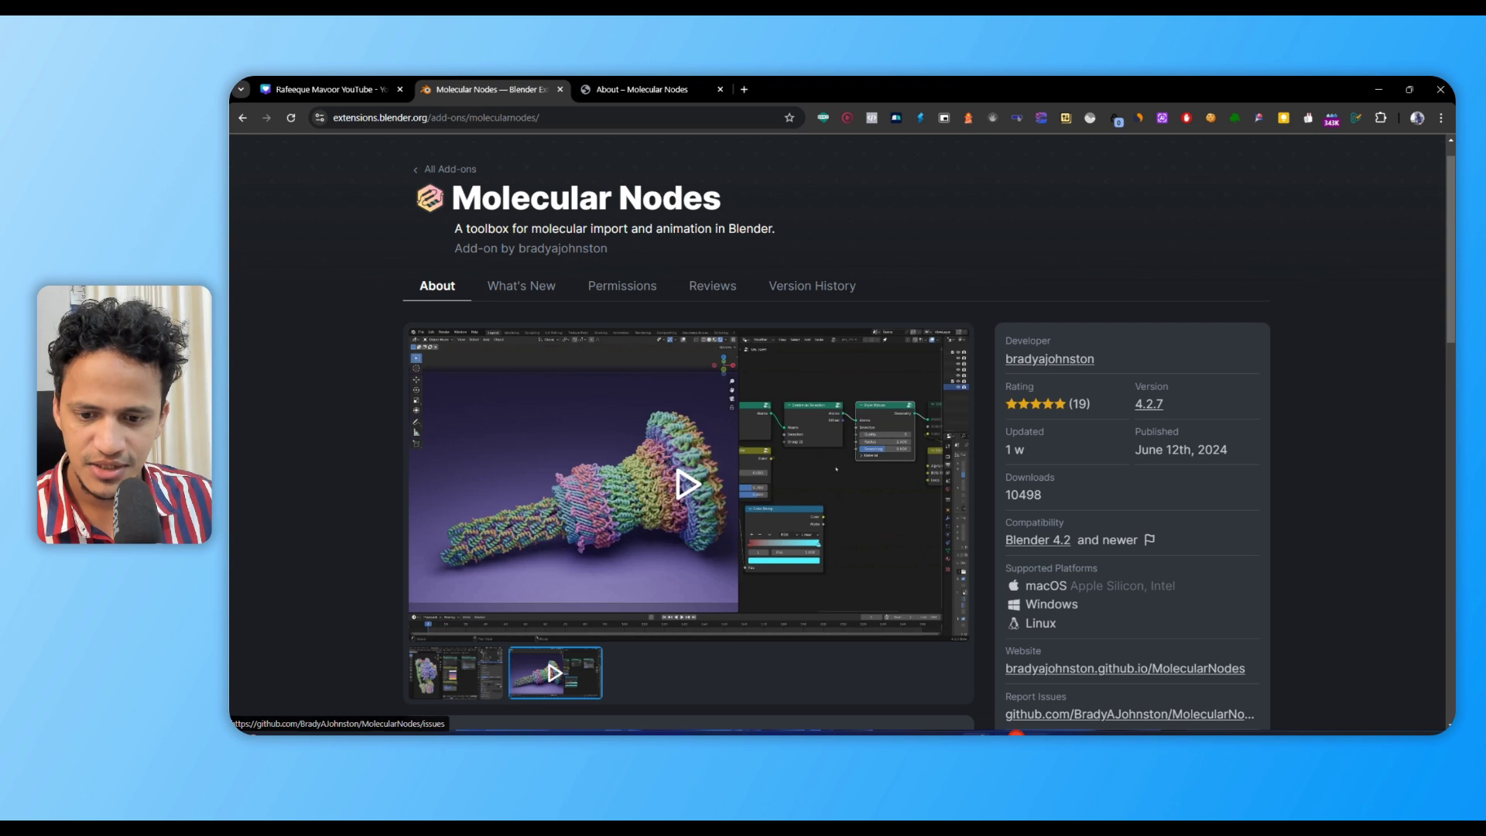
Look through the About page of the Molecular Nodes documentation and play the .star mapbacks example video
{"action": "mouse_move", "coordinate": [1016, 732]}
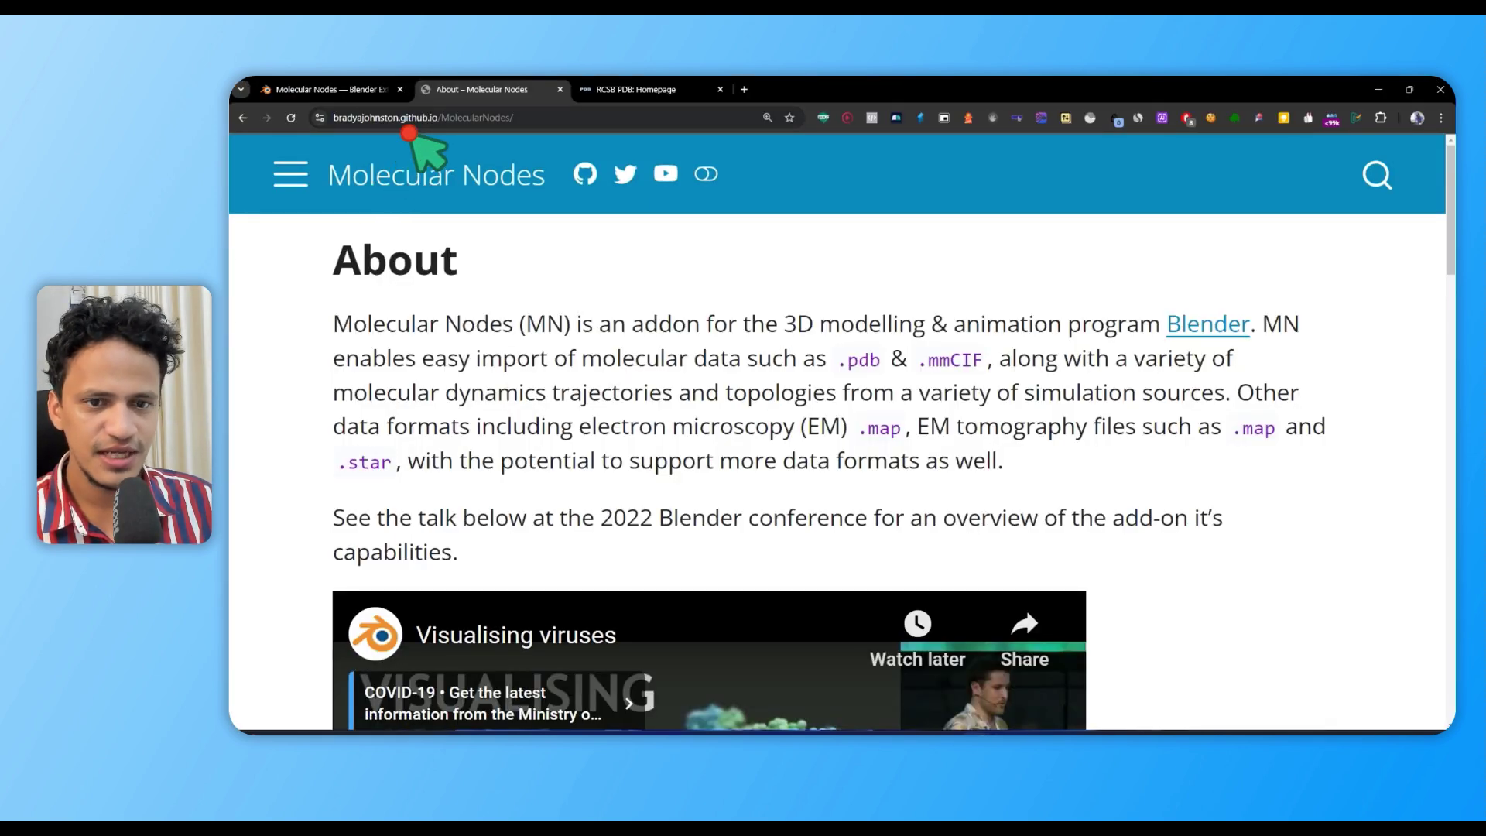
{"action": "scroll", "coordinate": [696, 402], "scroll_direction": "down", "scroll_amount": 5}
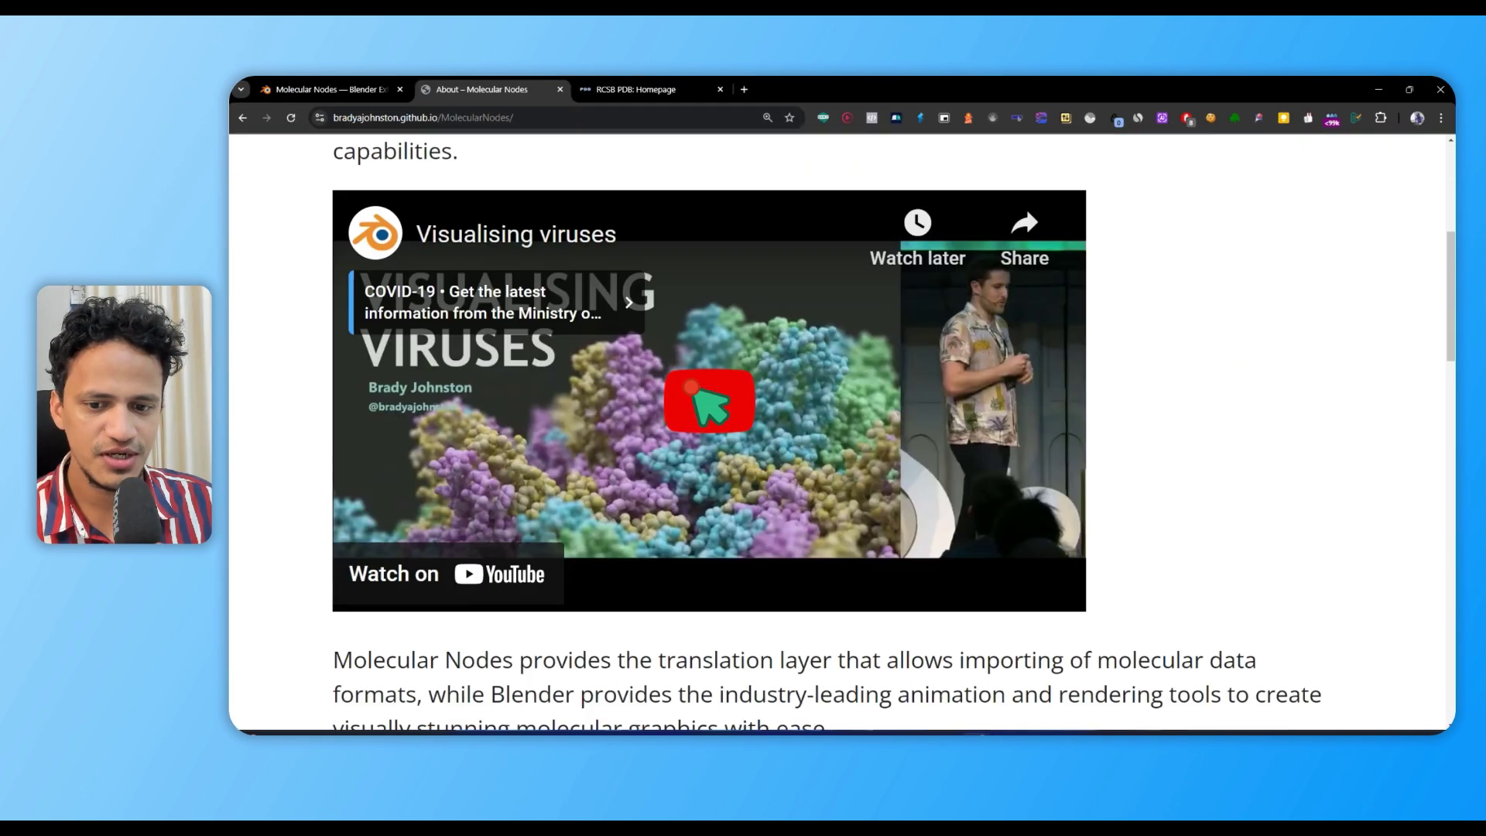
{"action": "scroll", "coordinate": [697, 413], "scroll_direction": "down", "scroll_amount": 8}
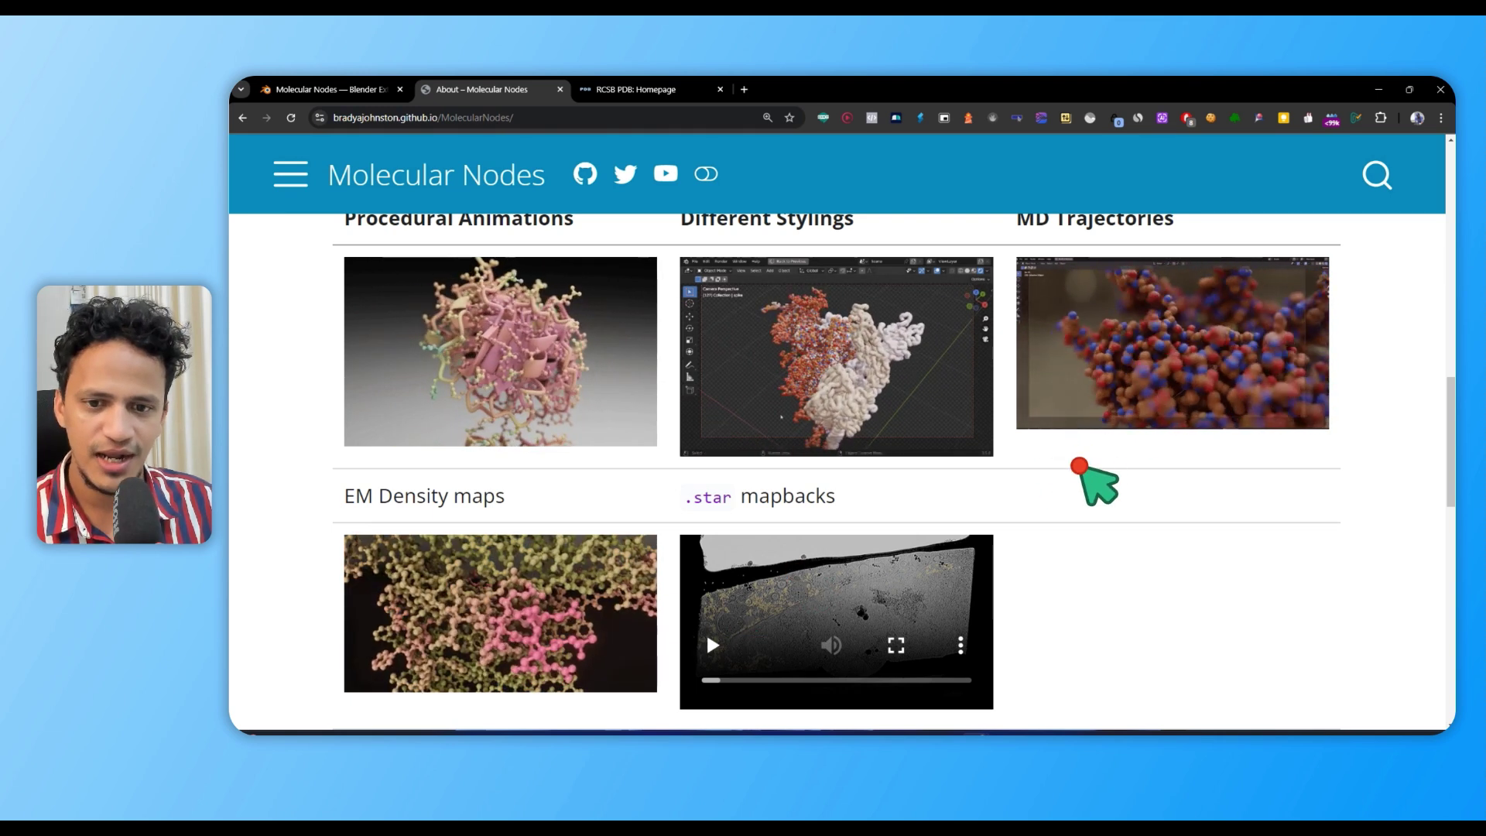
{"action": "scroll", "coordinate": [1072, 468], "scroll_direction": "down", "scroll_amount": 2}
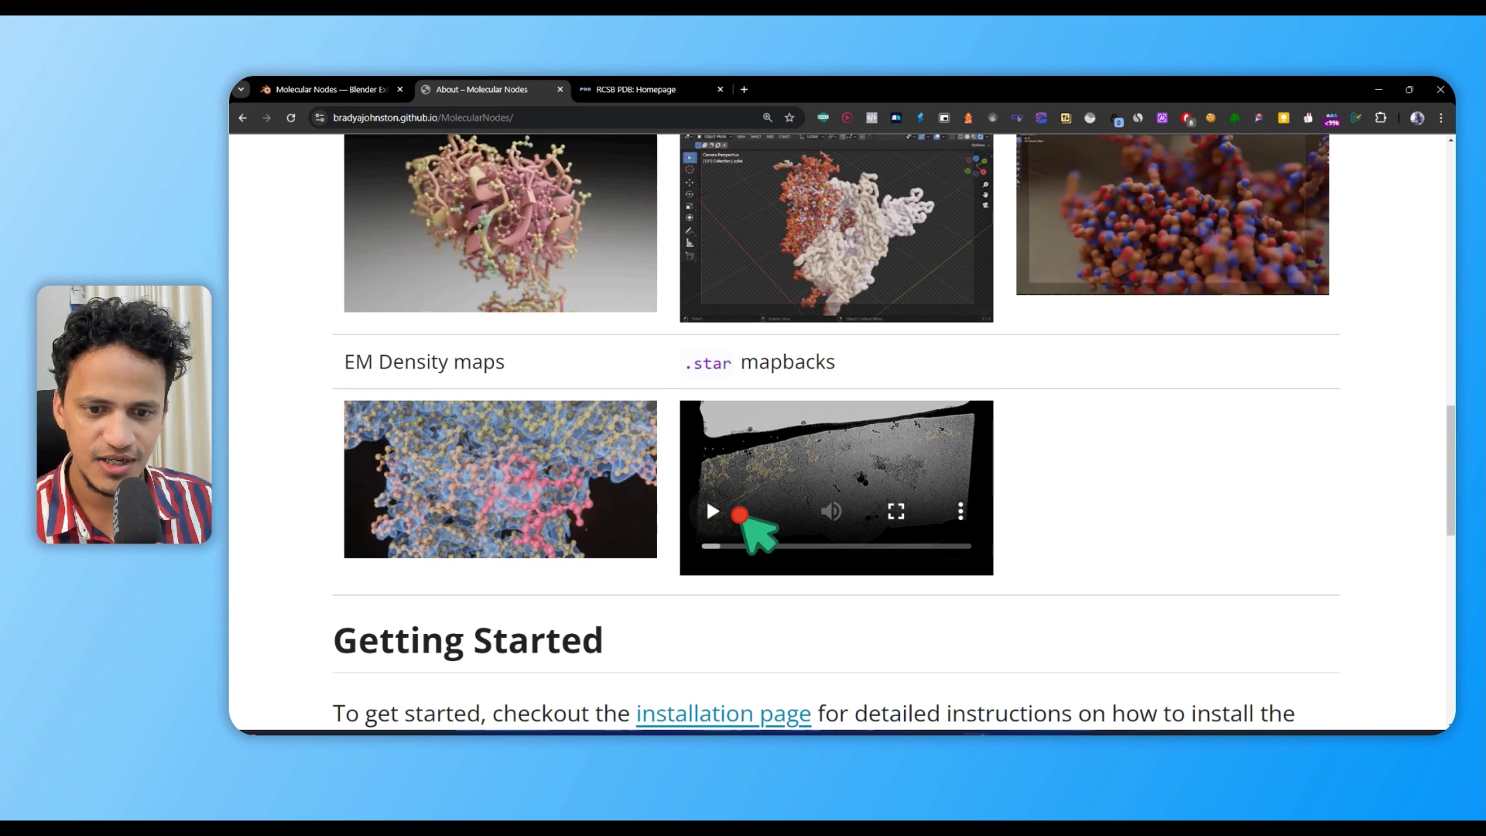
{"action": "left_click", "coordinate": [712, 511]}
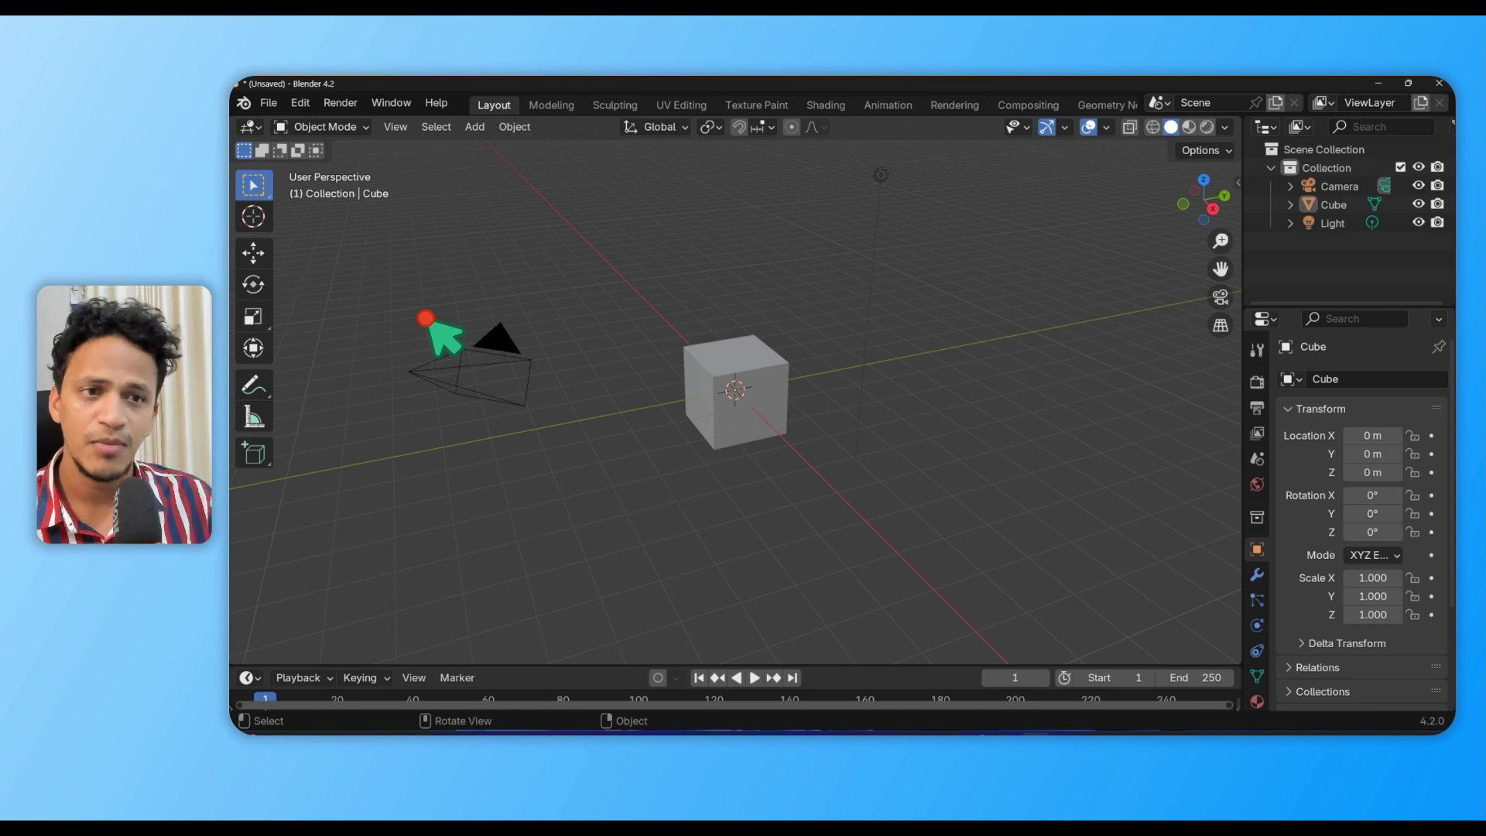
Switch to Blender, show the Preferences in the main area and search the available extensions for "molecular nodes"
{"action": "left_click", "coordinate": [250, 126]}
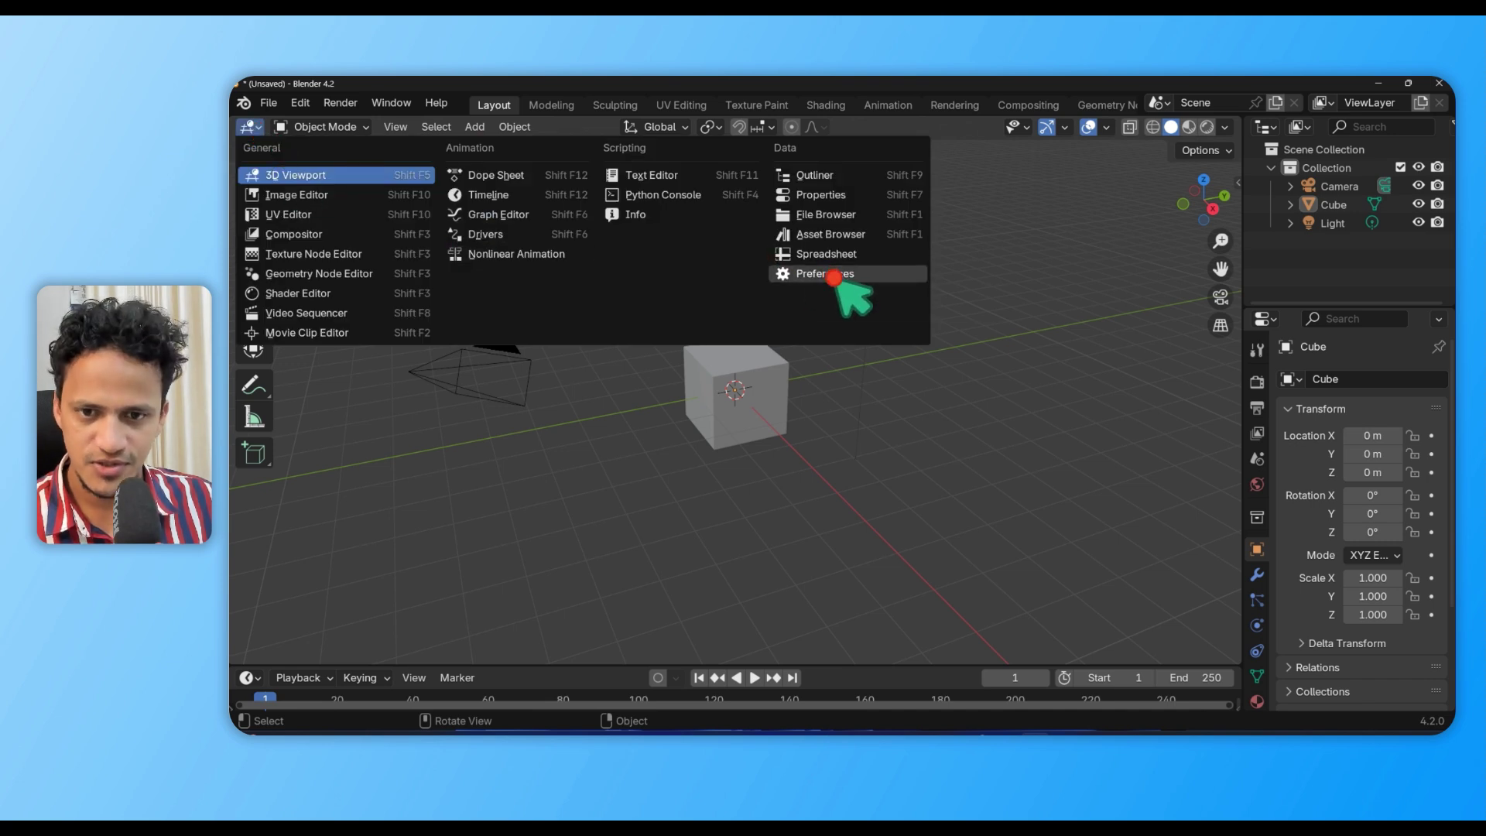
{"action": "left_click", "coordinate": [834, 277]}
{"action": "left_click", "coordinate": [284, 282]}
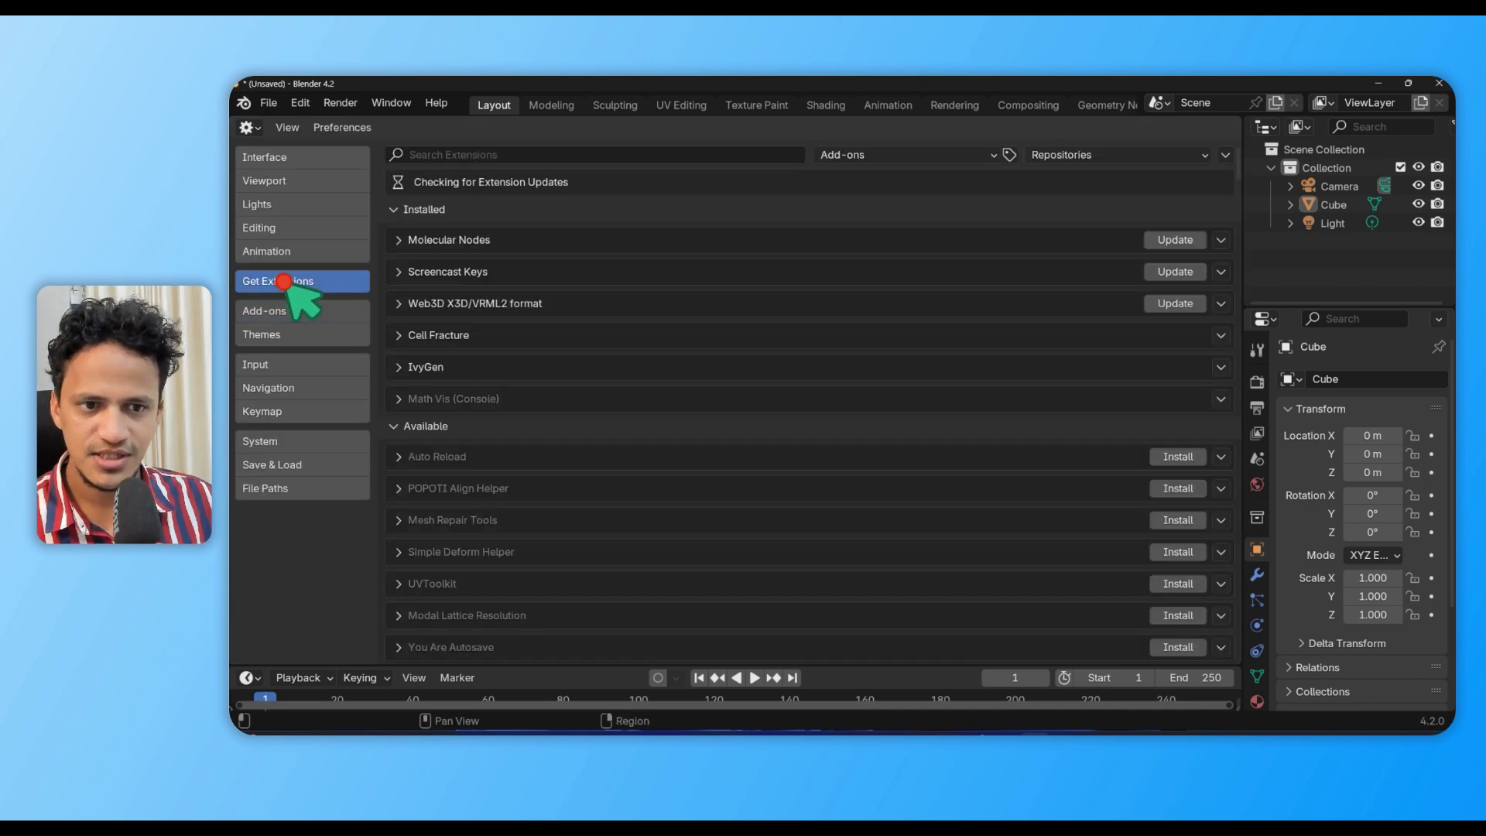
{"action": "left_click", "coordinate": [465, 158]}
{"action": "type", "text": "molecula"}
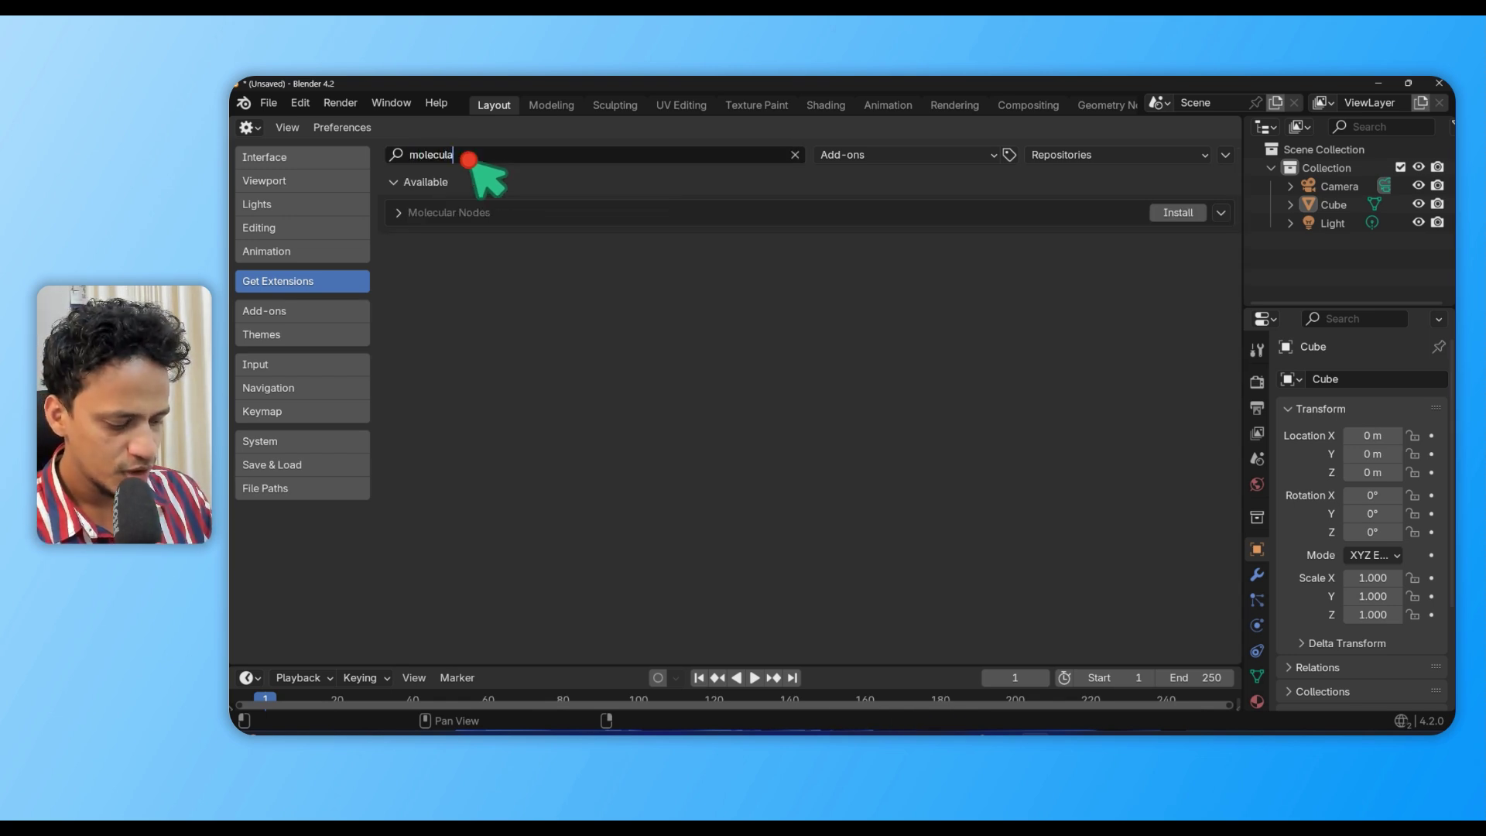
{"action": "type", "text": "r nodes"}
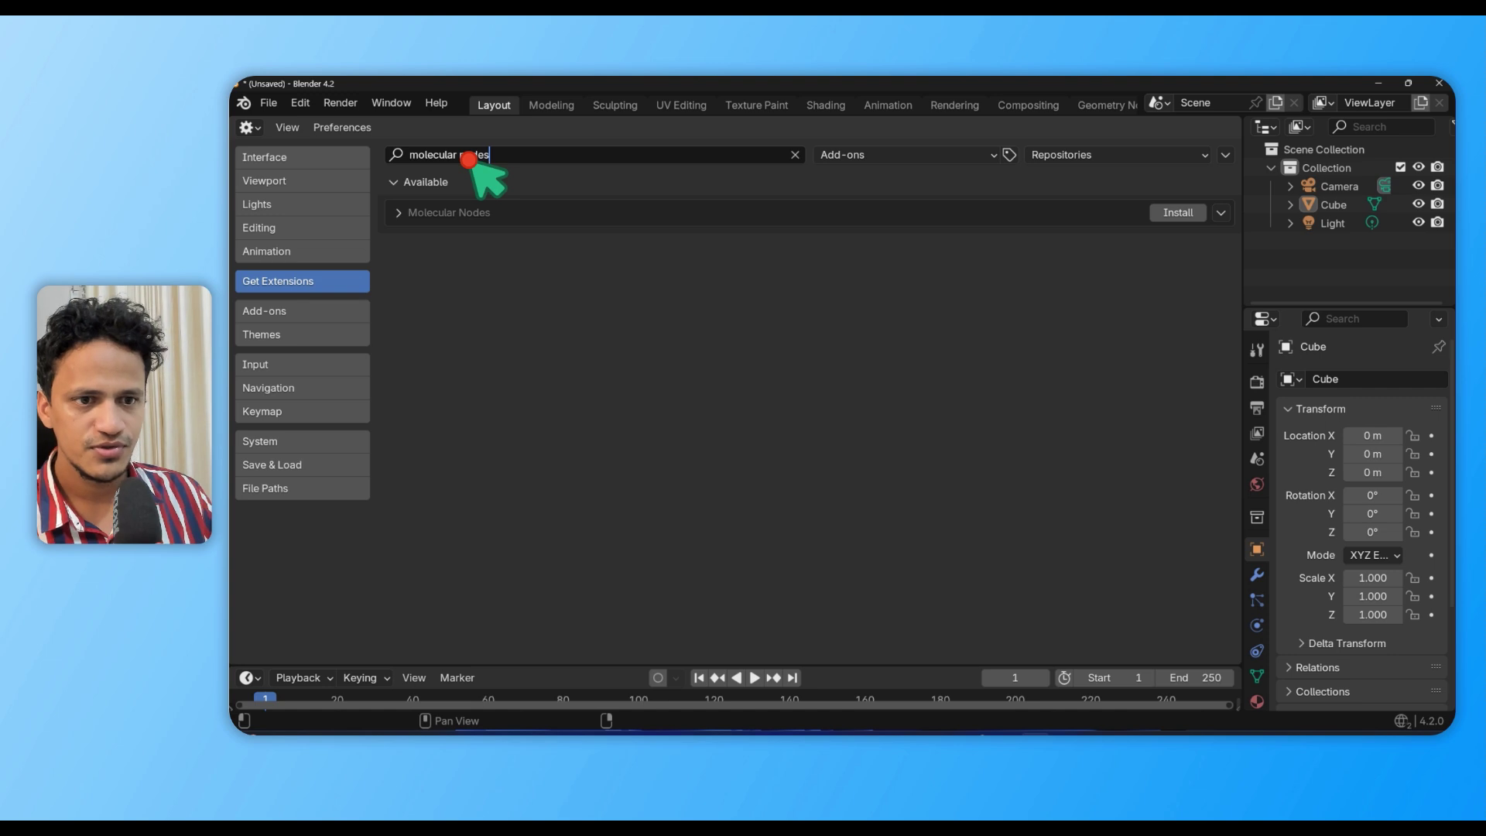
{"action": "key", "text": "Return"}
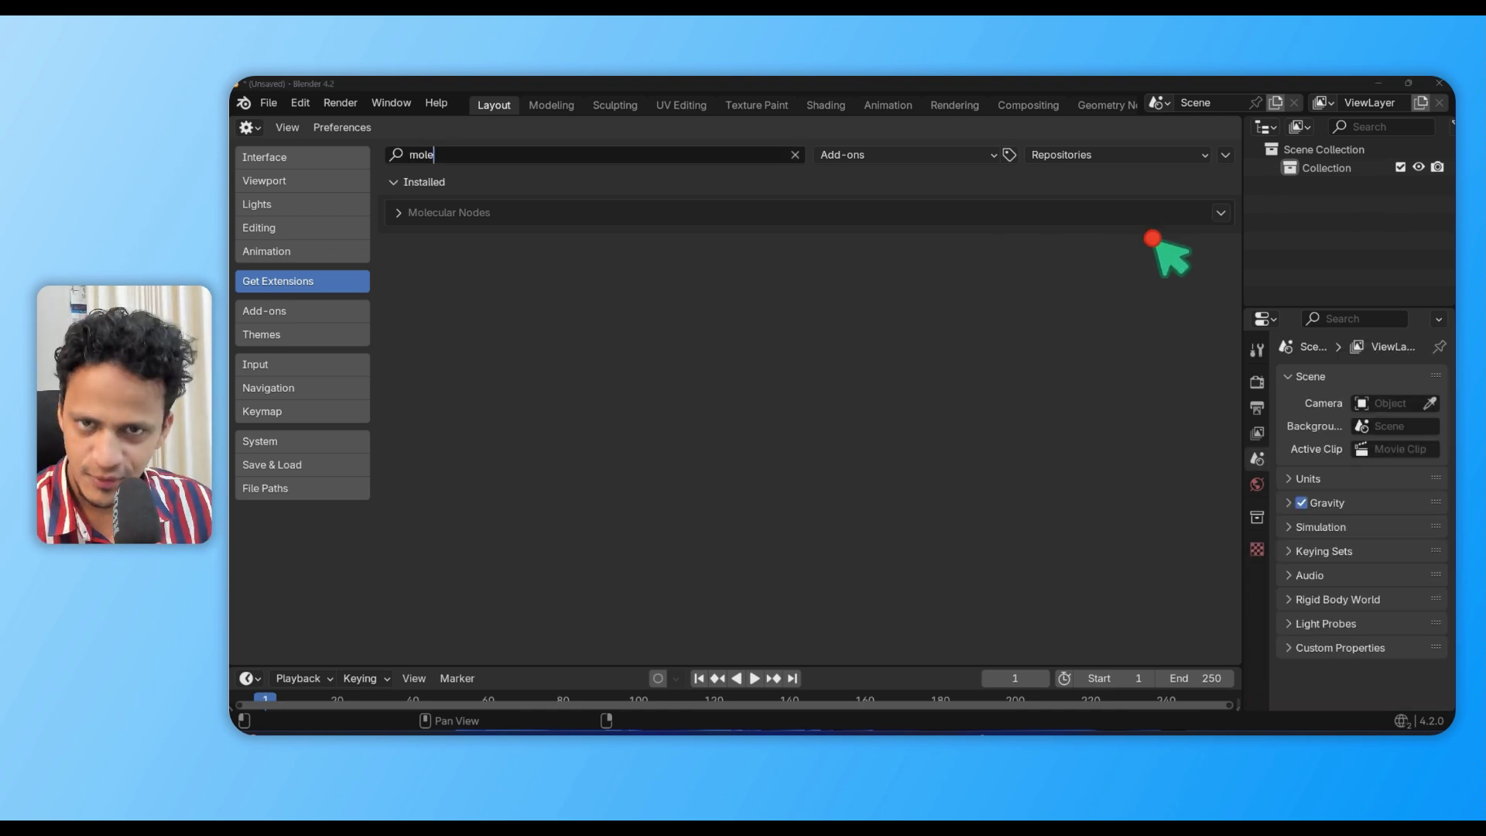
Open the installed Molecular Nodes extension's settings, close the separate Preferences window and enable the add-on
{"action": "left_click", "coordinate": [1221, 213]}
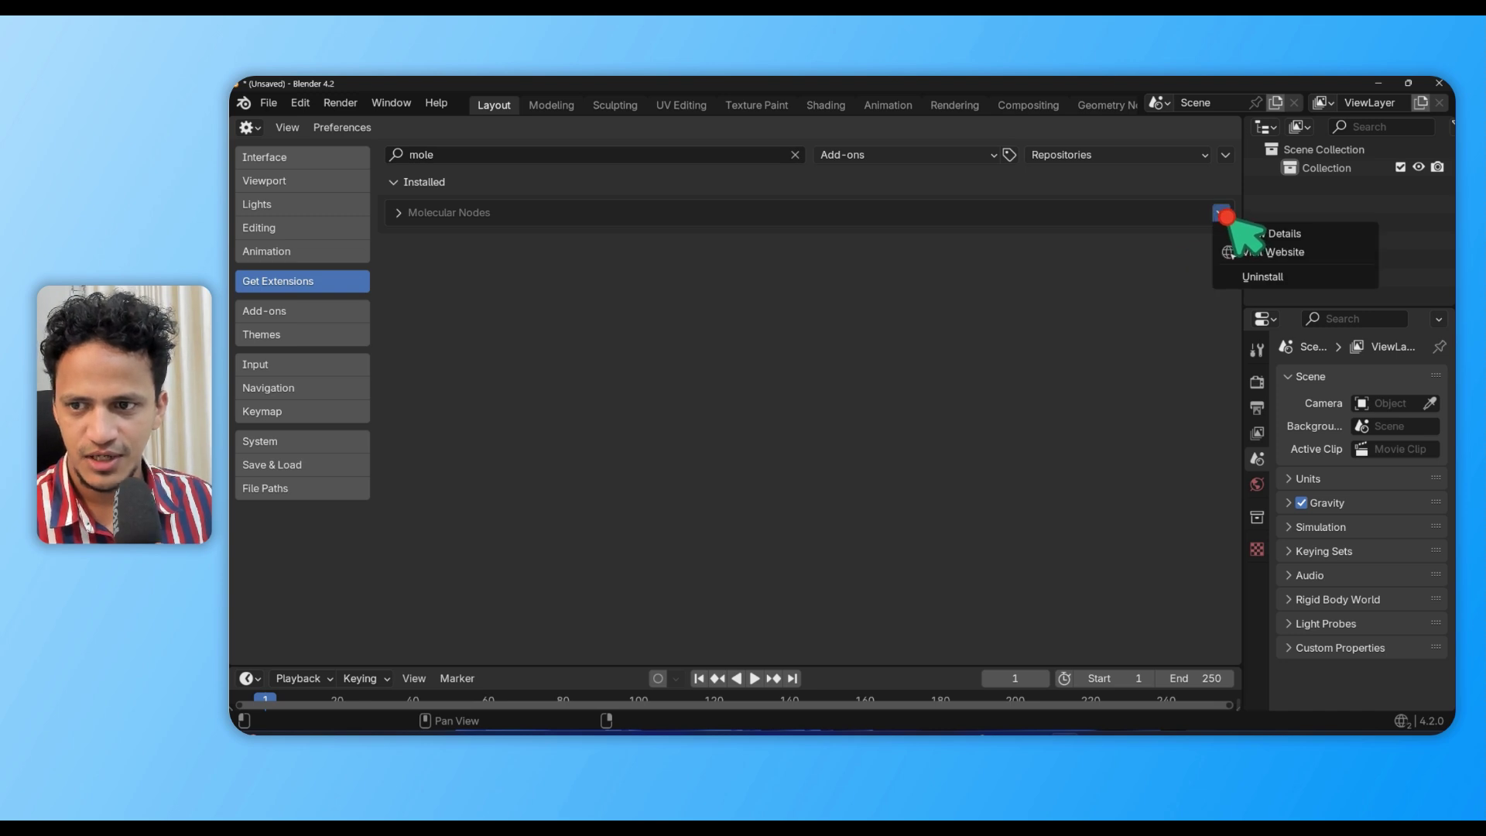
{"action": "left_click", "coordinate": [1246, 236]}
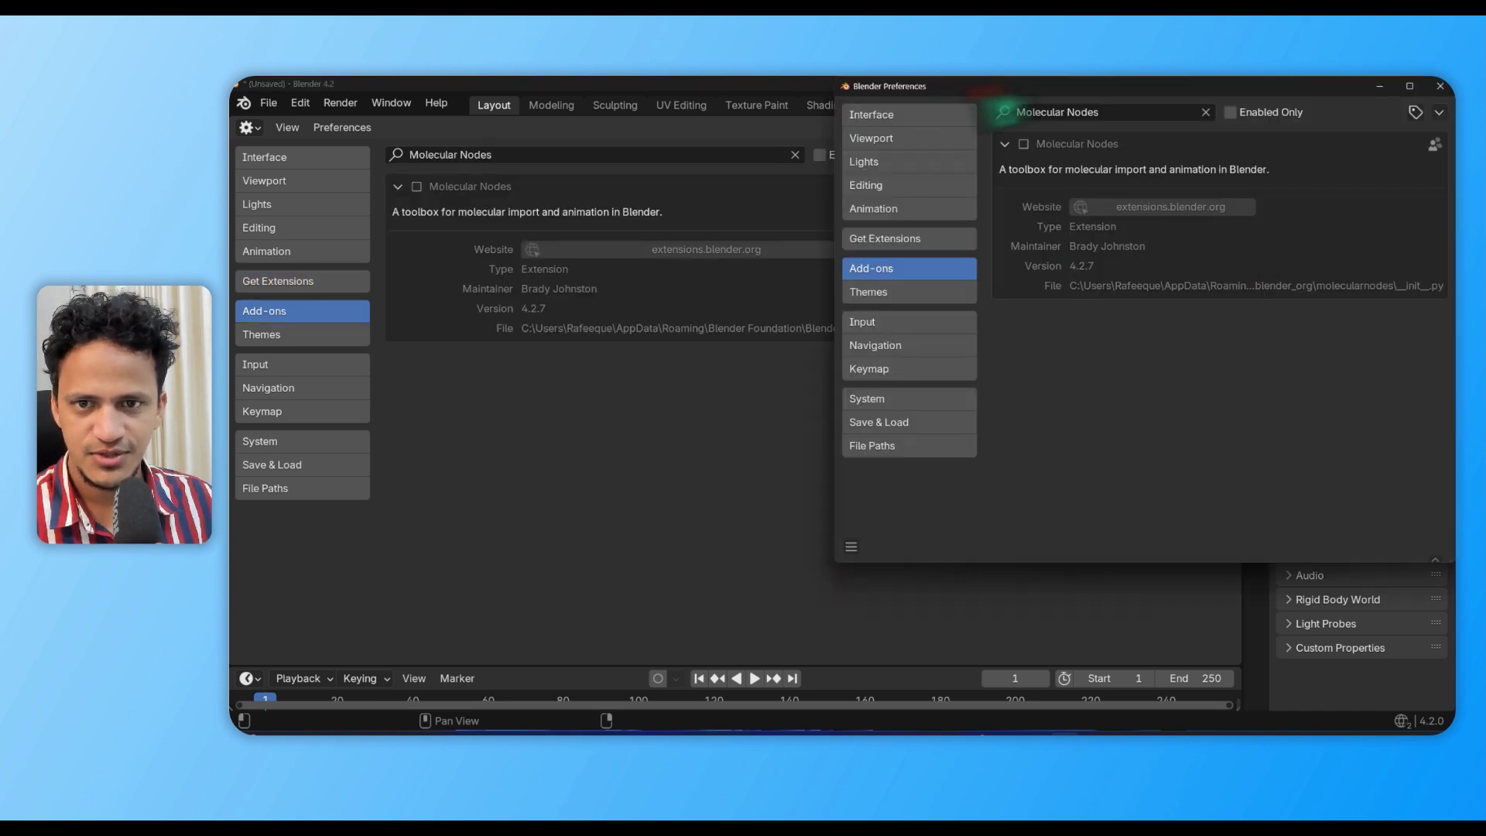
{"action": "left_click_drag", "start_coordinate": [1204, 87], "coordinate": [927, 160]}
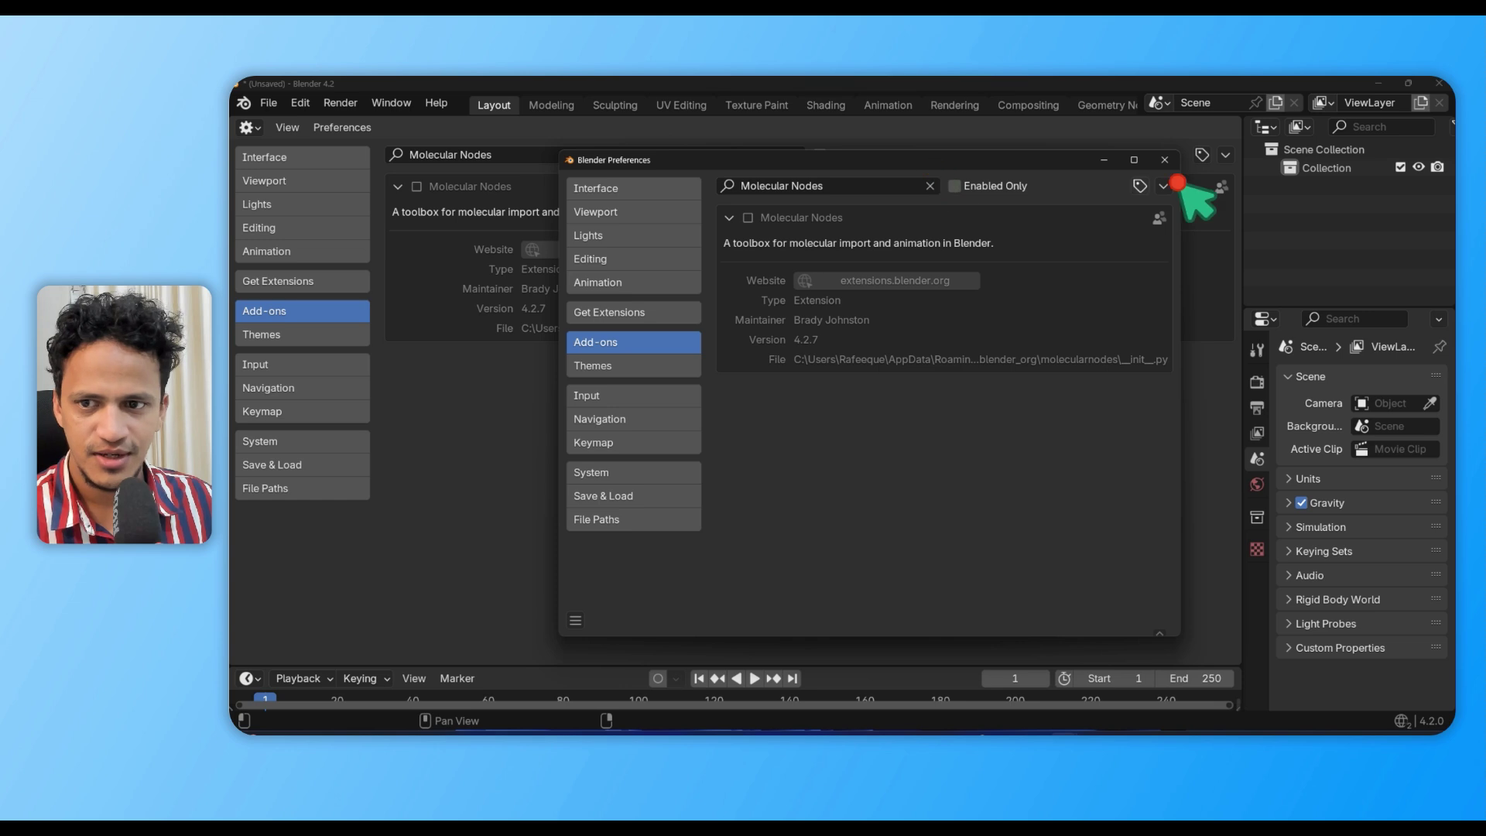
{"action": "left_click", "coordinate": [1165, 159]}
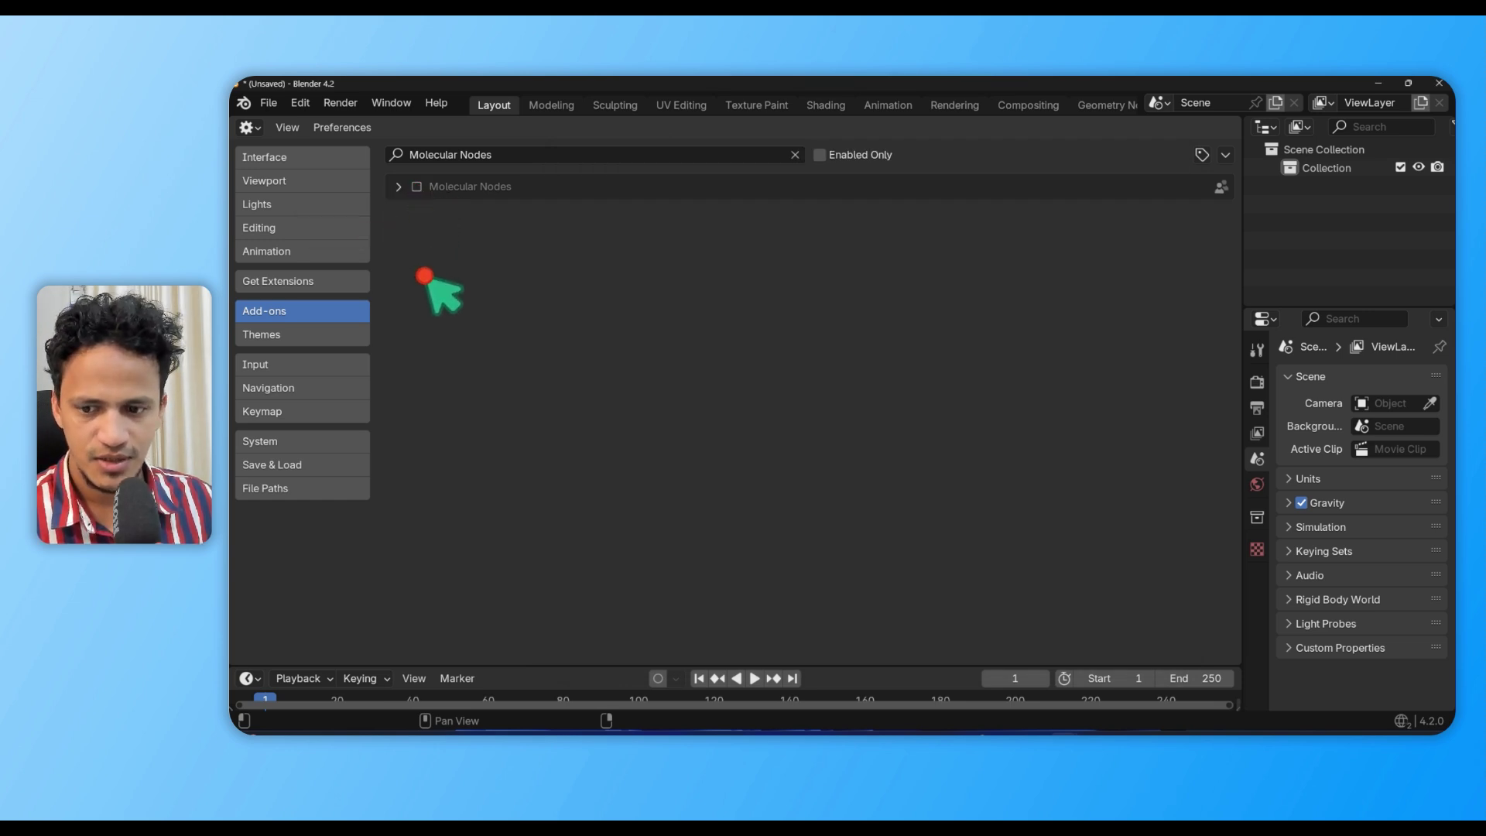
{"action": "left_click", "coordinate": [416, 187]}
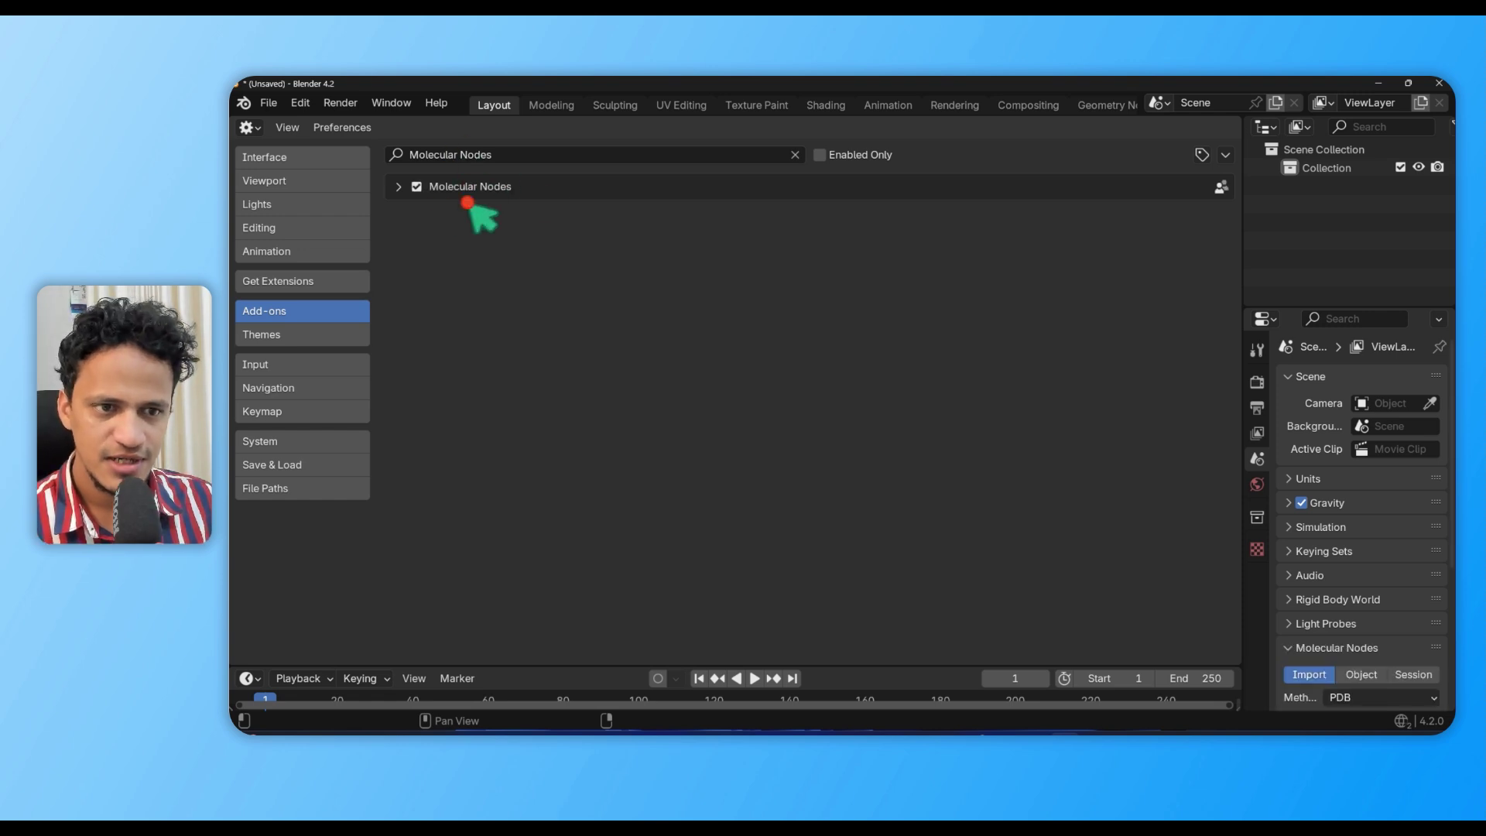
Change the main area back to the 3D Viewport and widen the Properties editor
{"action": "left_click", "coordinate": [249, 128]}
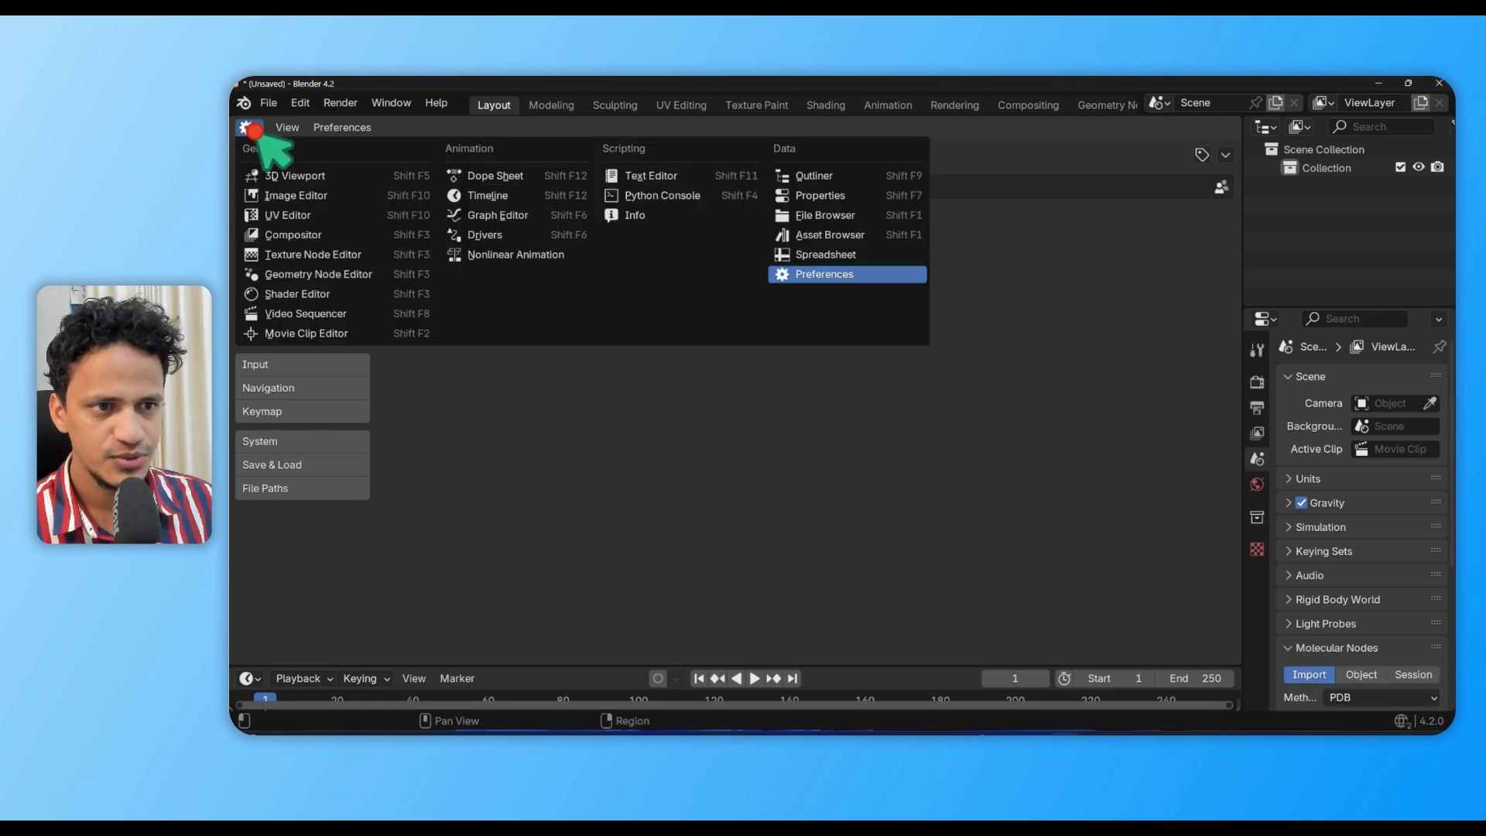
{"action": "left_click", "coordinate": [294, 176]}
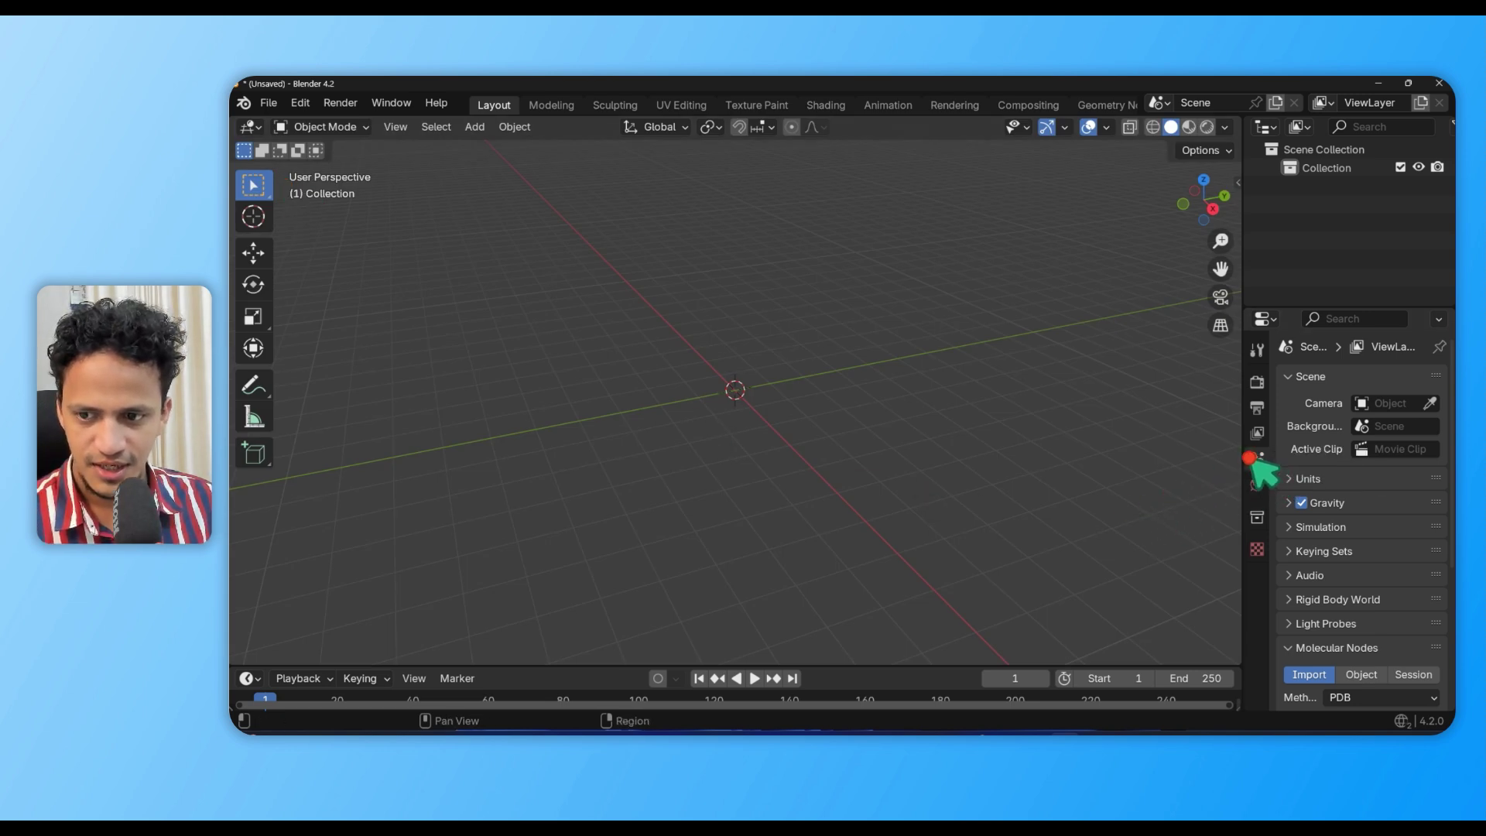
{"action": "left_click_drag", "start_coordinate": [1244, 465], "coordinate": [1121, 466]}
Bring the Molecular Nodes import options of the scene properties into full view and make the Timeline area taller
{"action": "scroll", "coordinate": [1220, 534], "scroll_direction": "down", "scroll_amount": 6}
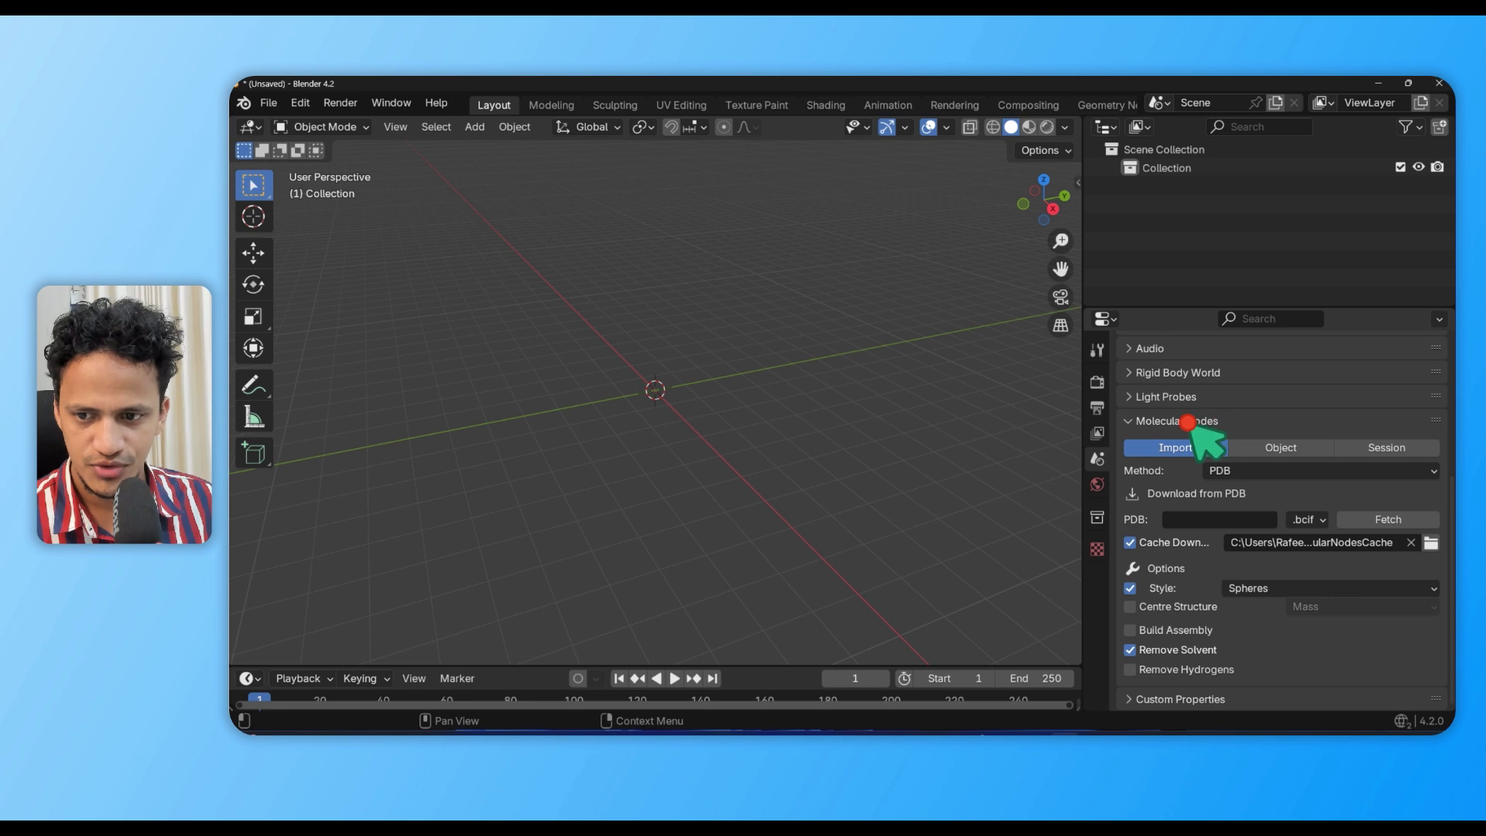
{"action": "left_click", "coordinate": [1177, 421]}
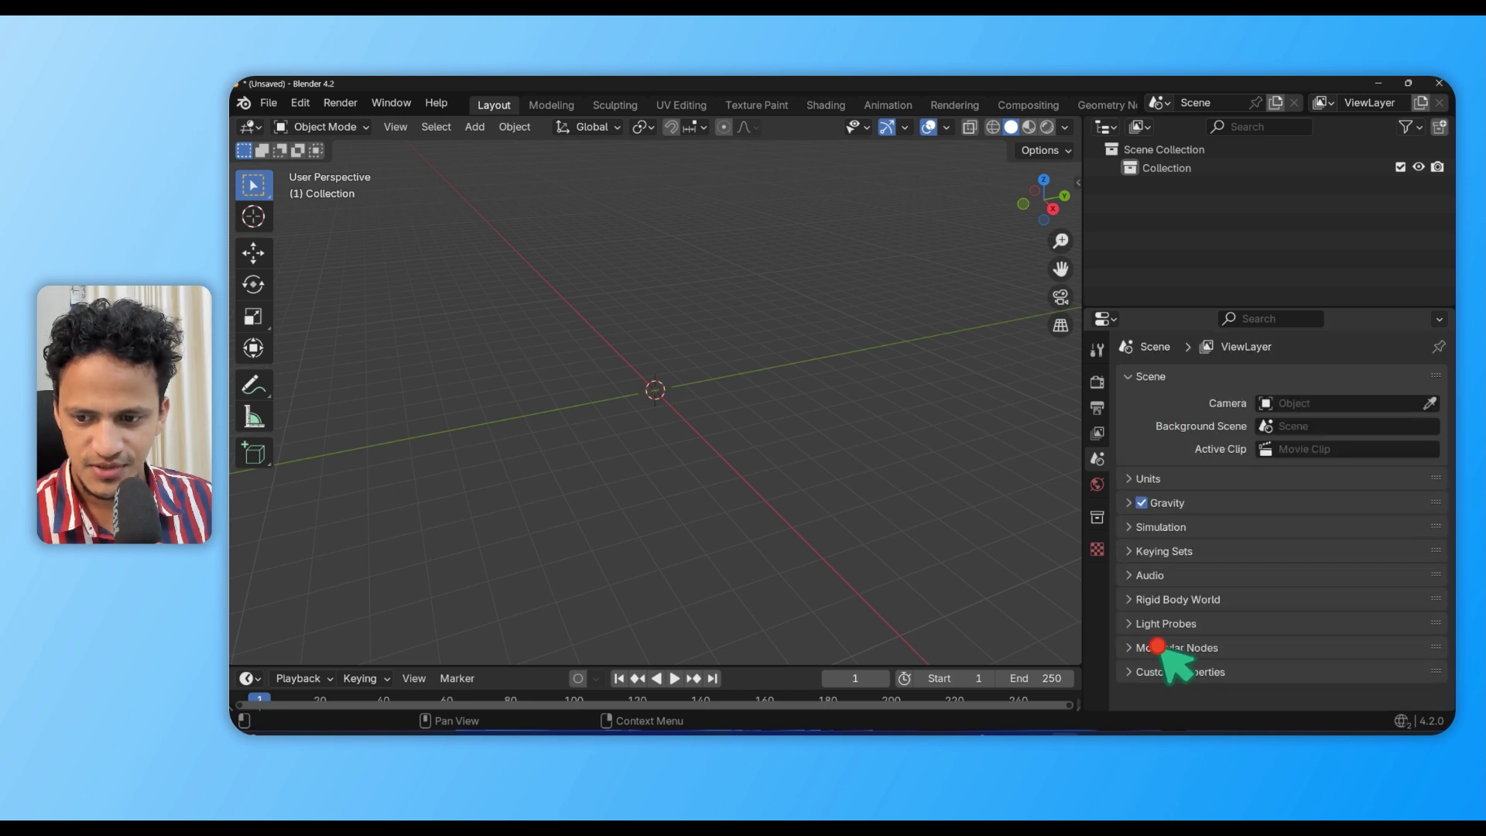
{"action": "left_click", "coordinate": [1166, 650]}
{"action": "scroll", "coordinate": [1316, 634], "scroll_direction": "down", "scroll_amount": 5}
{"action": "scroll", "coordinate": [1322, 632], "scroll_direction": "down", "scroll_amount": 2}
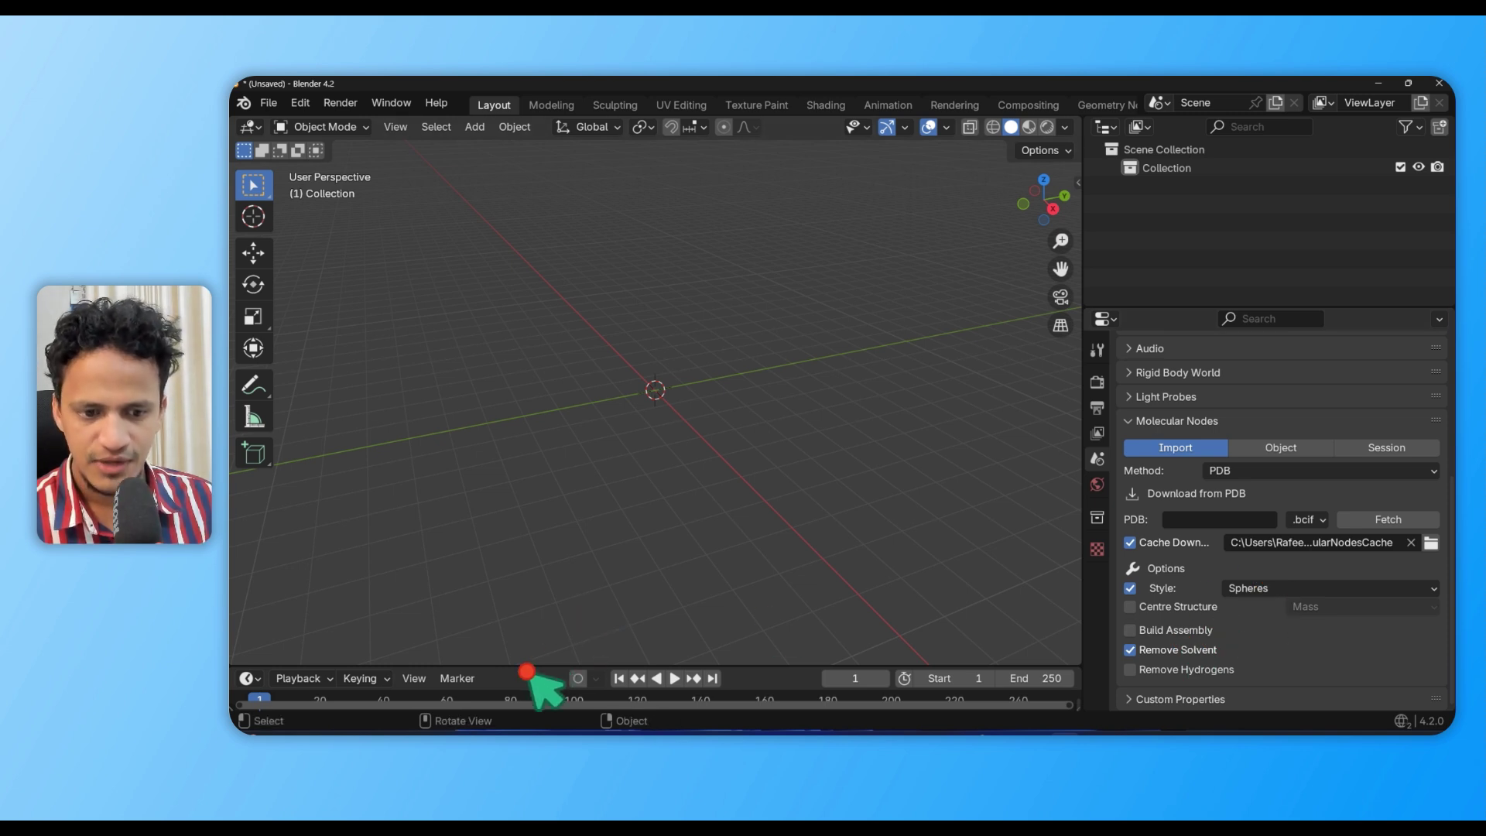
{"action": "left_click_drag", "start_coordinate": [531, 666], "coordinate": [574, 507]}
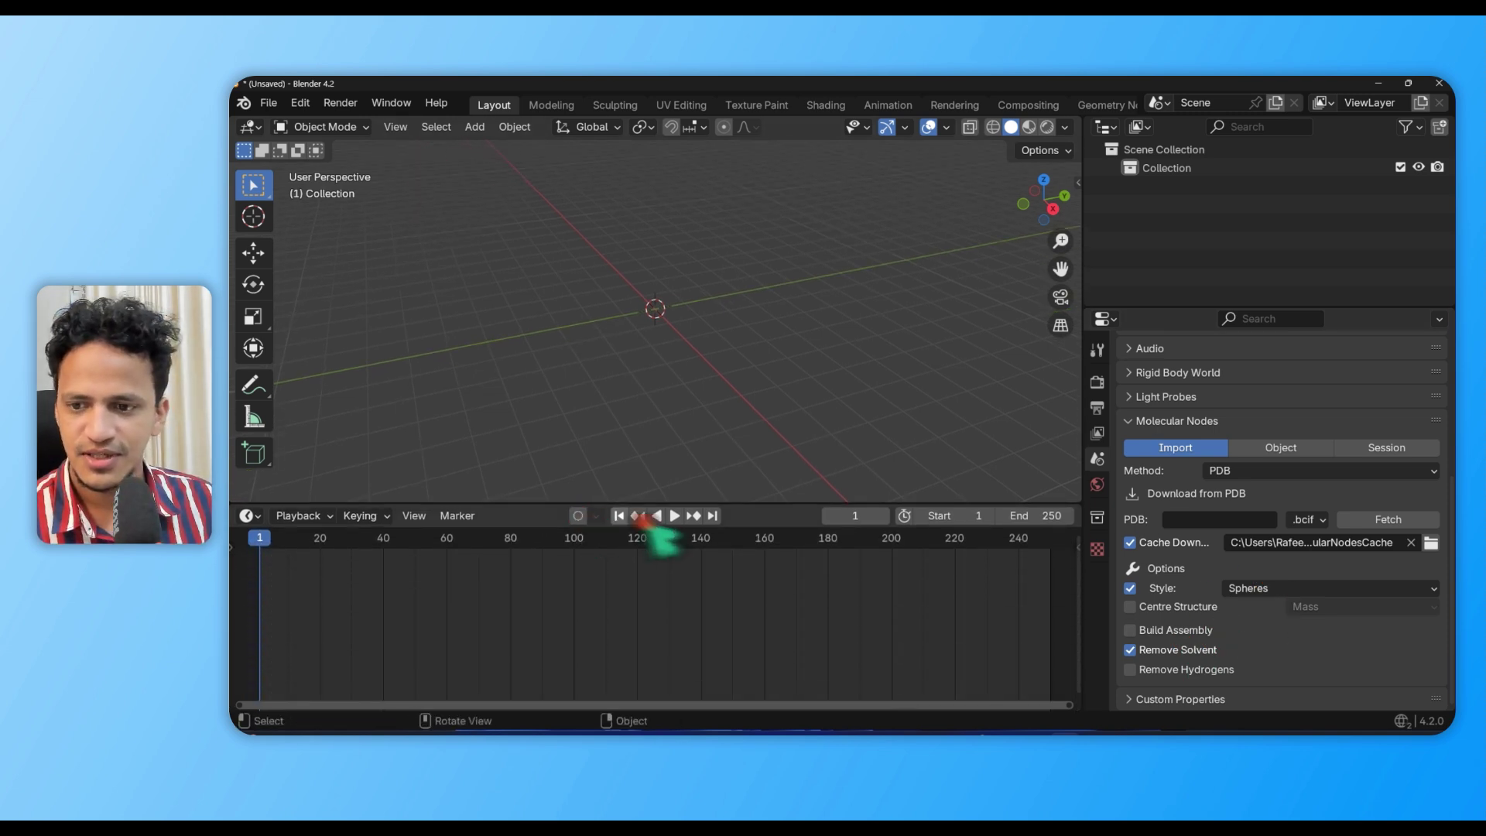
Set the file format for the PDB download to .pdb
{"action": "left_click", "coordinate": [1240, 520]}
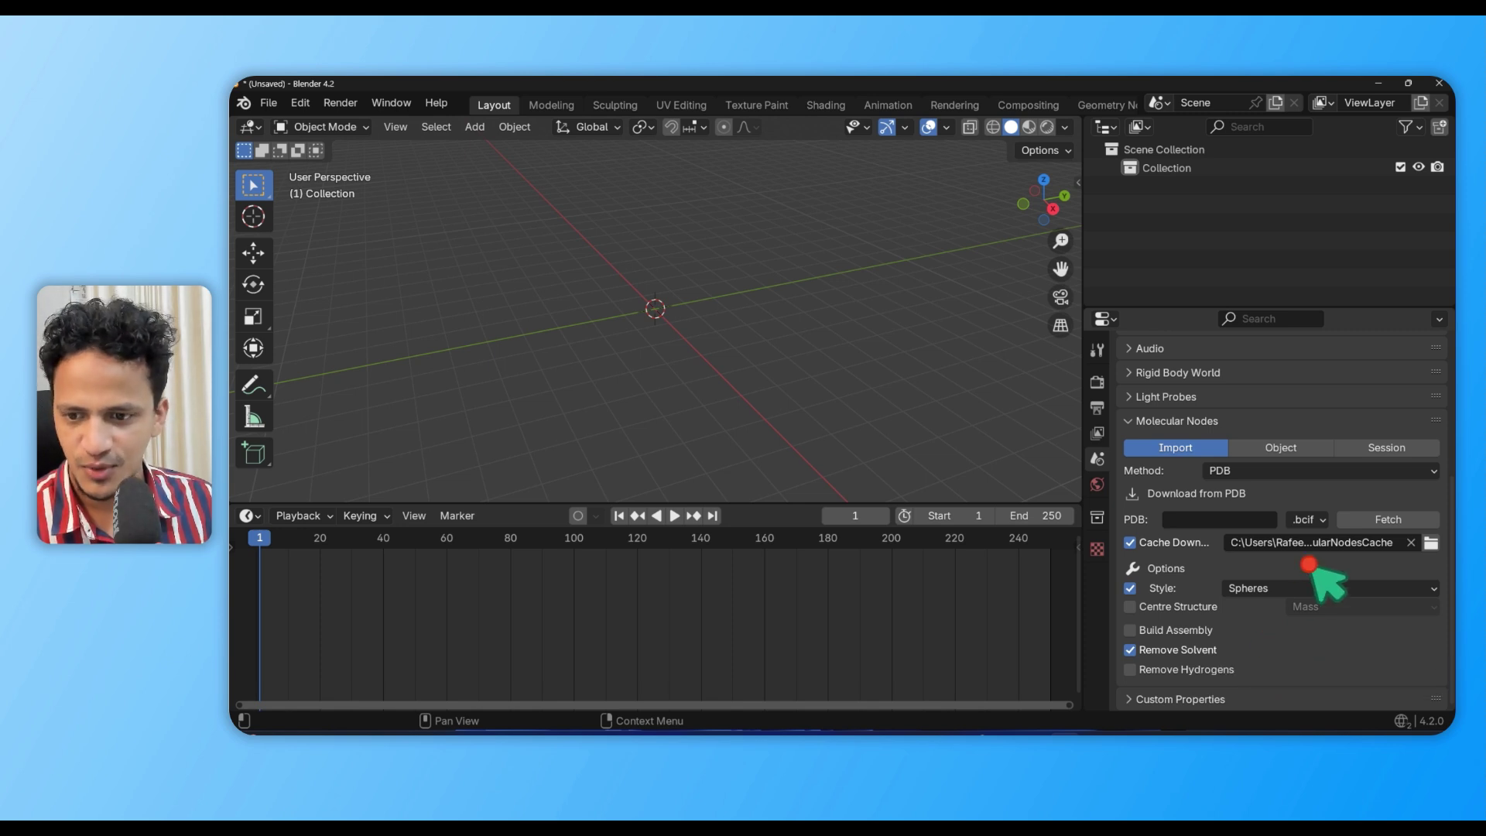
{"action": "left_click", "coordinate": [1314, 523]}
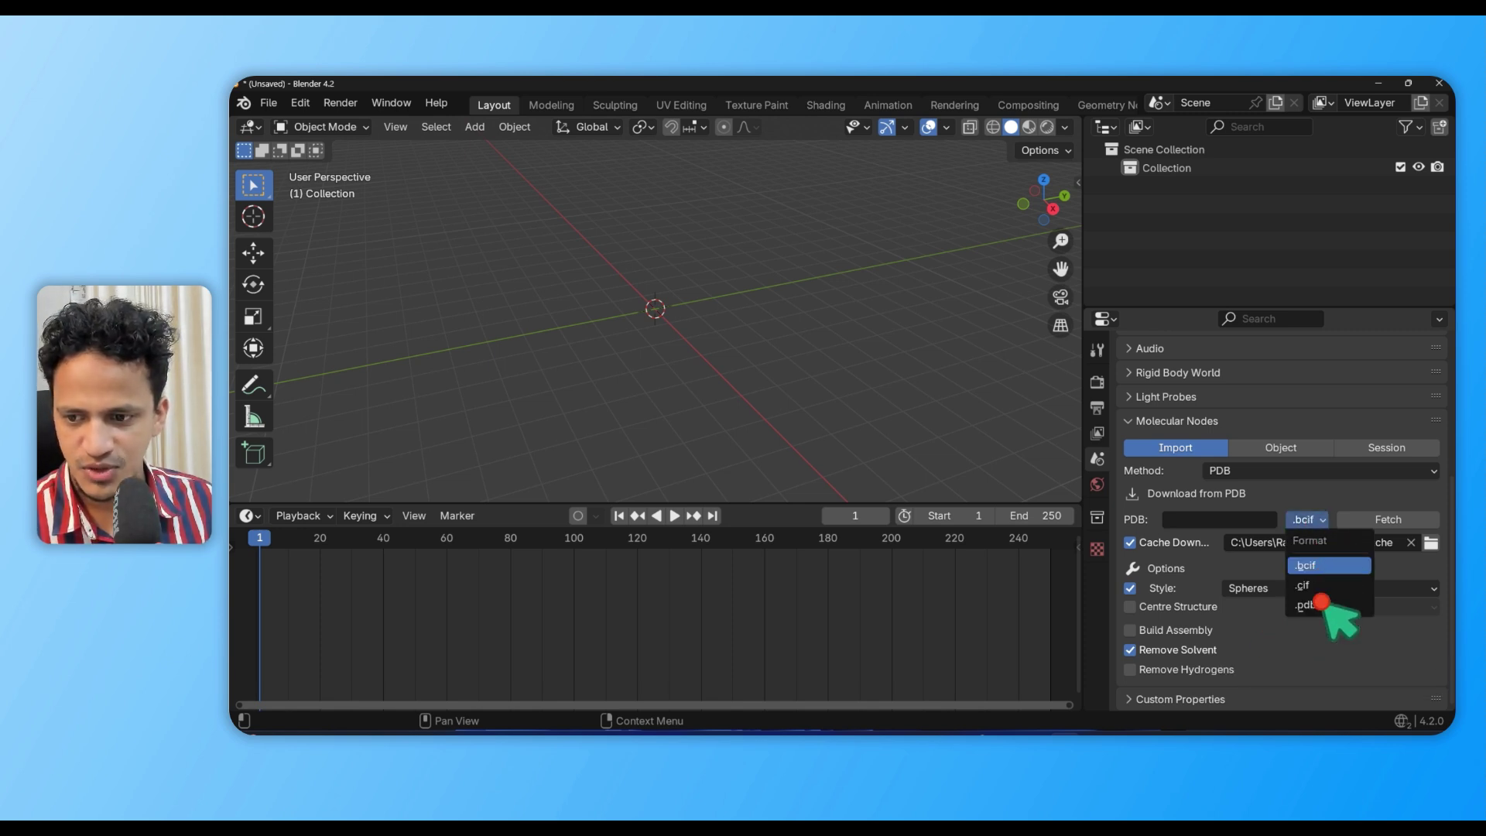
{"action": "left_click", "coordinate": [1316, 607]}
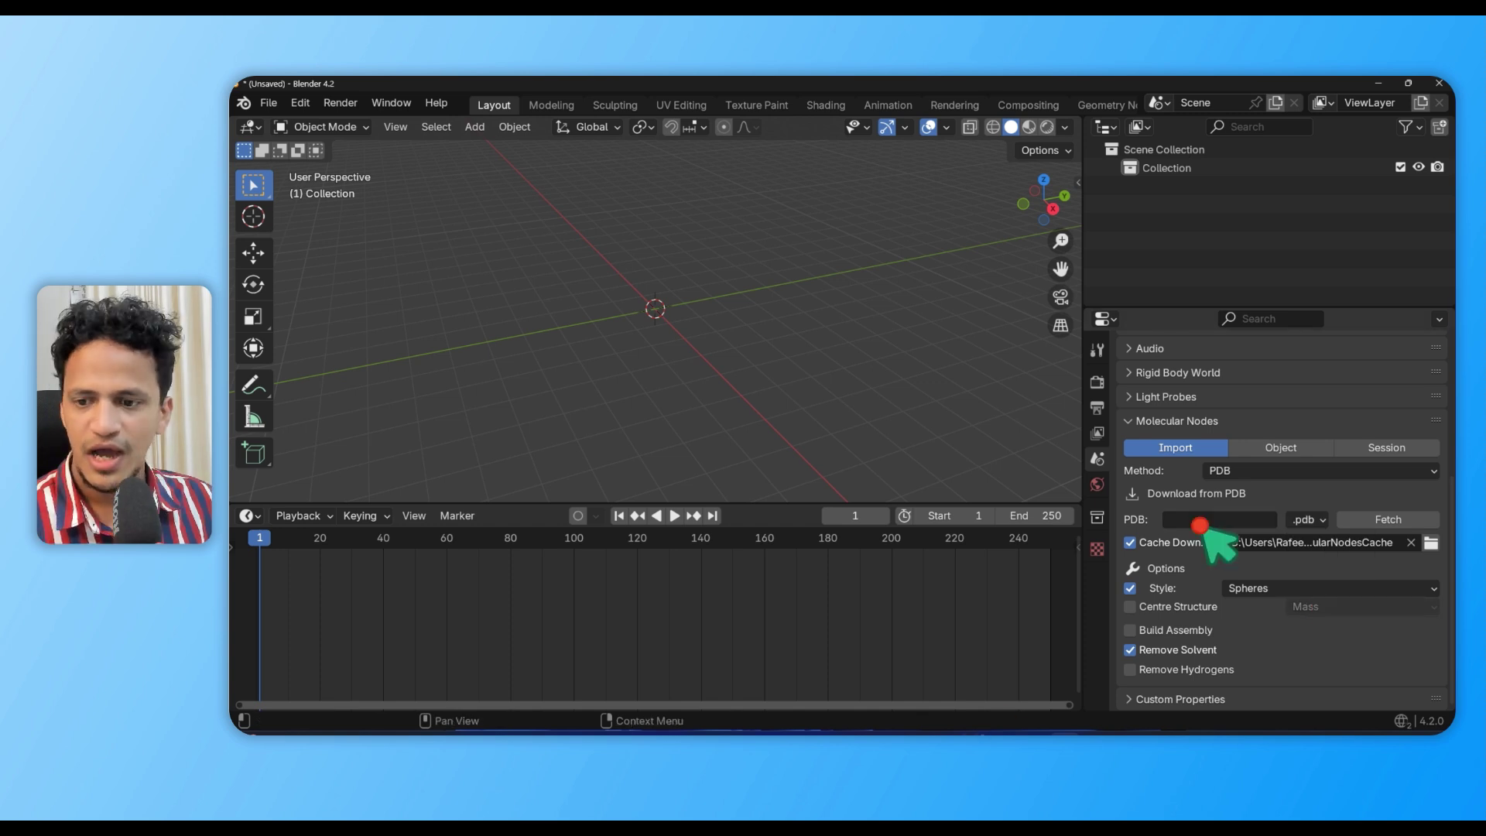
Look up the latest entry's ID on the RCSB PDB homepage and enter 8PZU as the PDB code in Blender
{"action": "left_click", "coordinate": [1200, 522]}
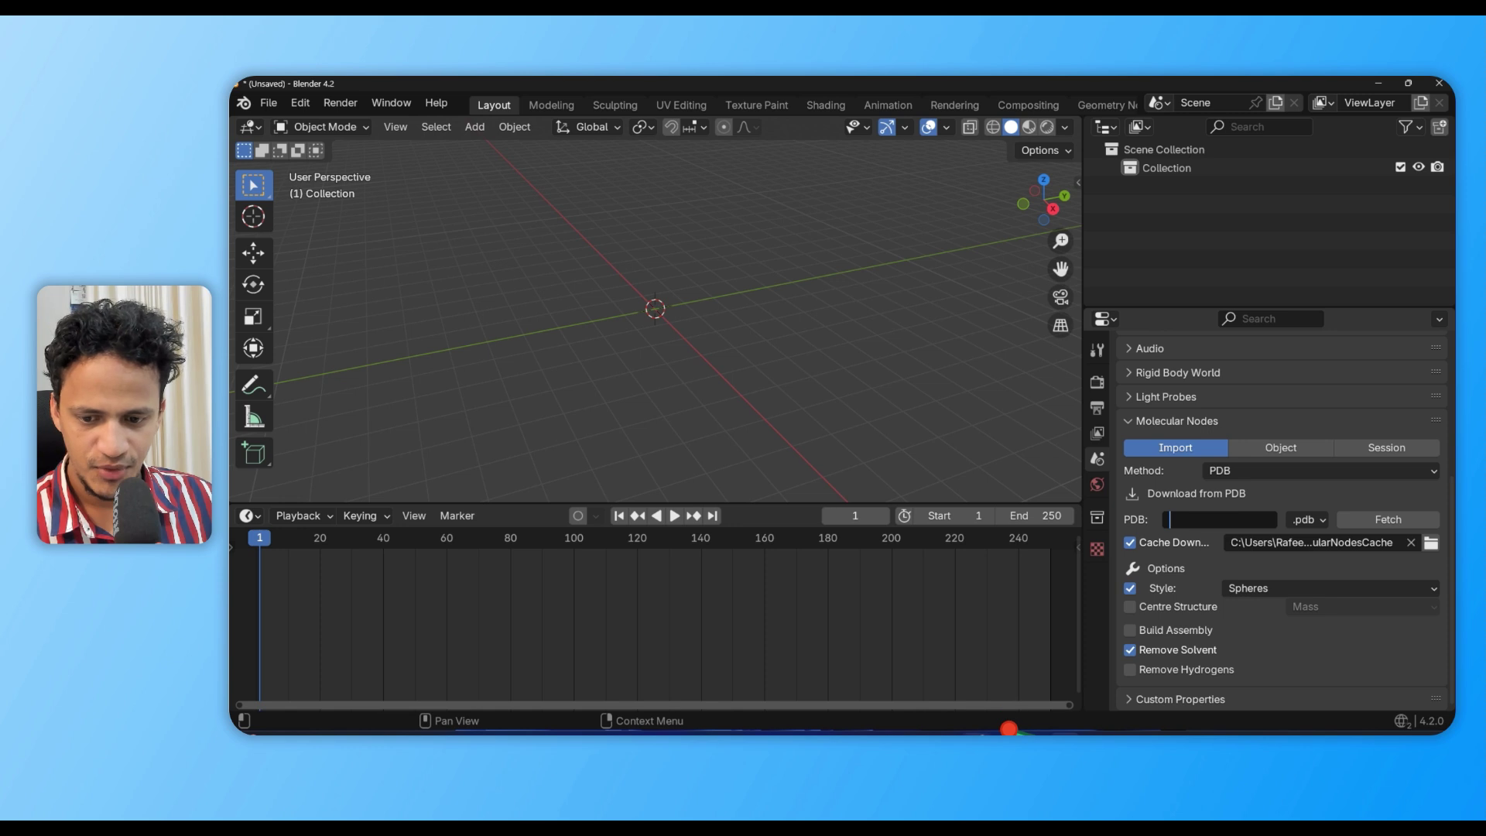
{"action": "mouse_move", "coordinate": [1008, 723]}
{"action": "left_click", "coordinate": [1085, 704]}
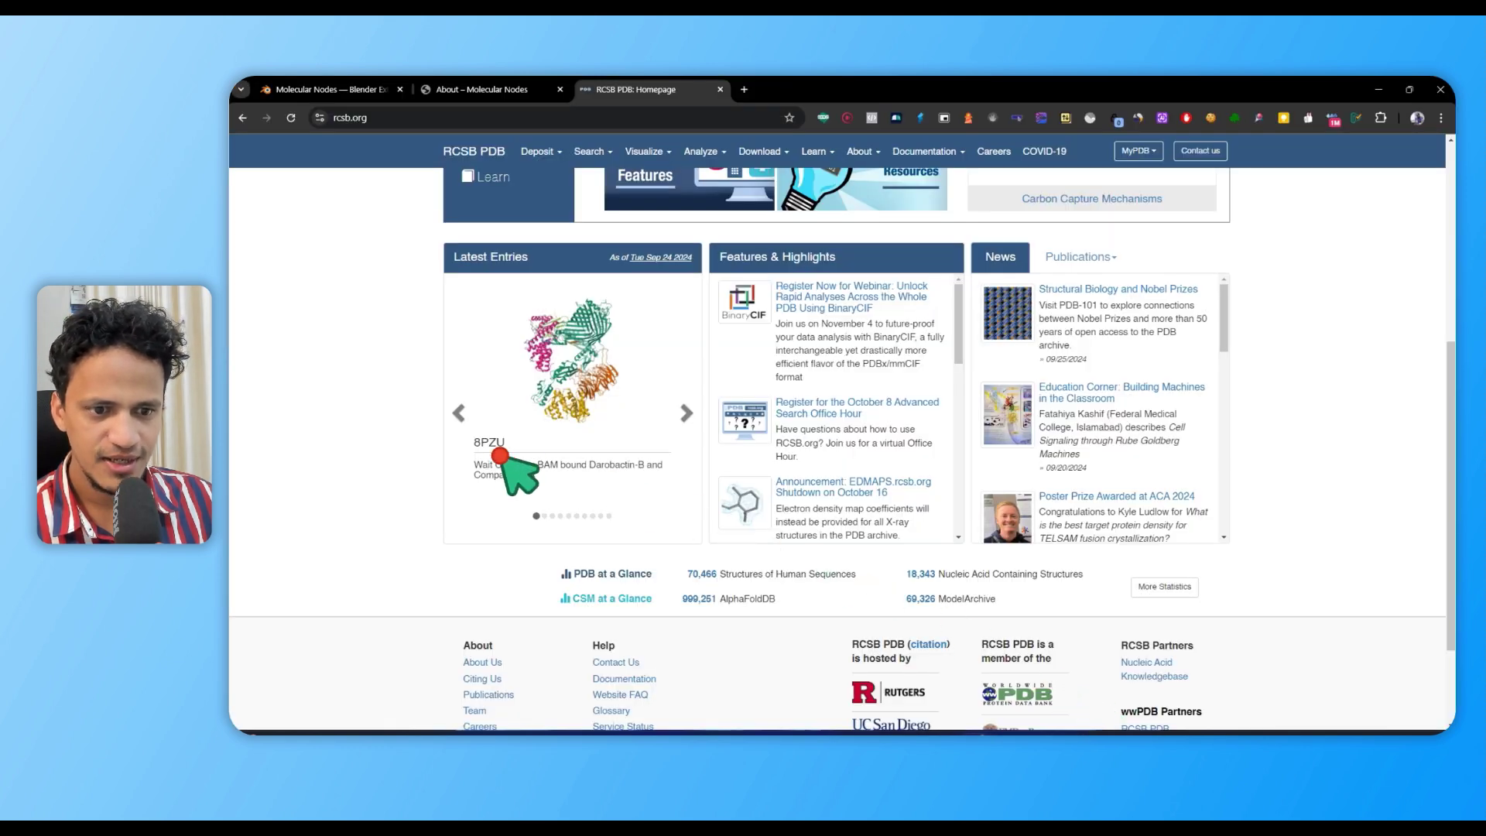
{"action": "left_click", "coordinate": [1052, 732]}
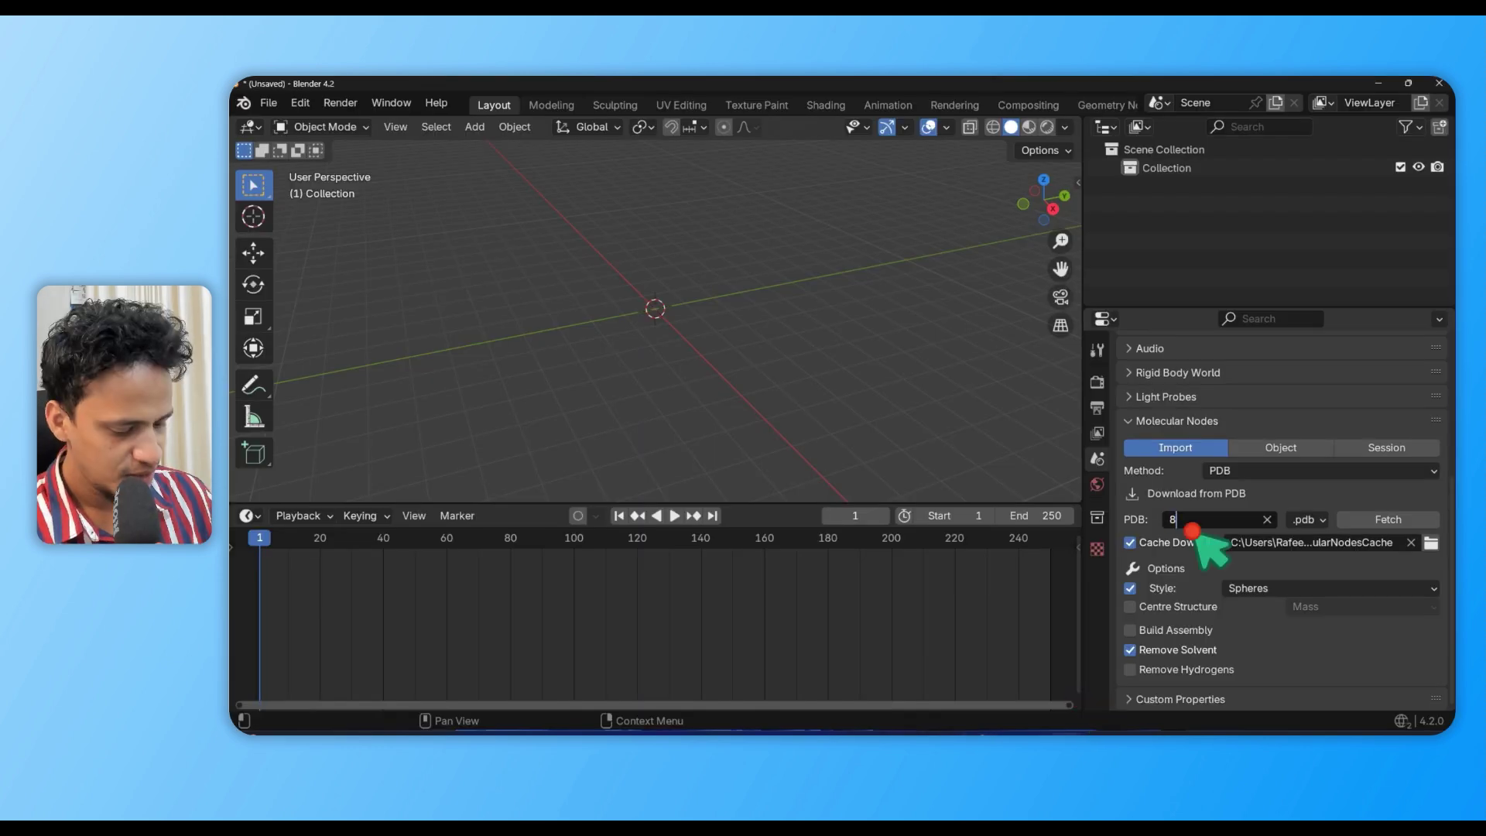
{"action": "type", "text": "8PZ"}
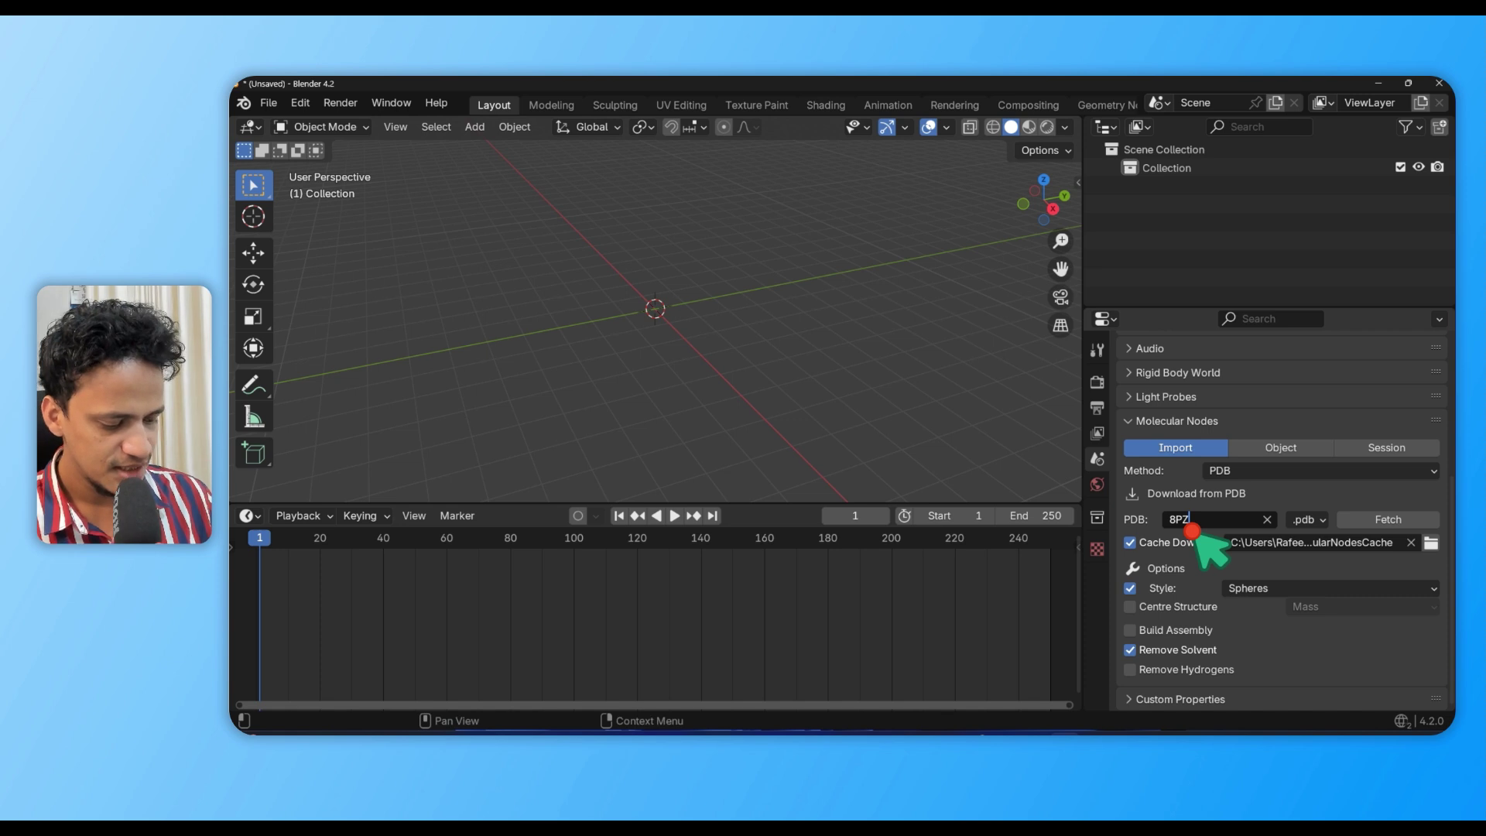
{"action": "type", "text": "U"}
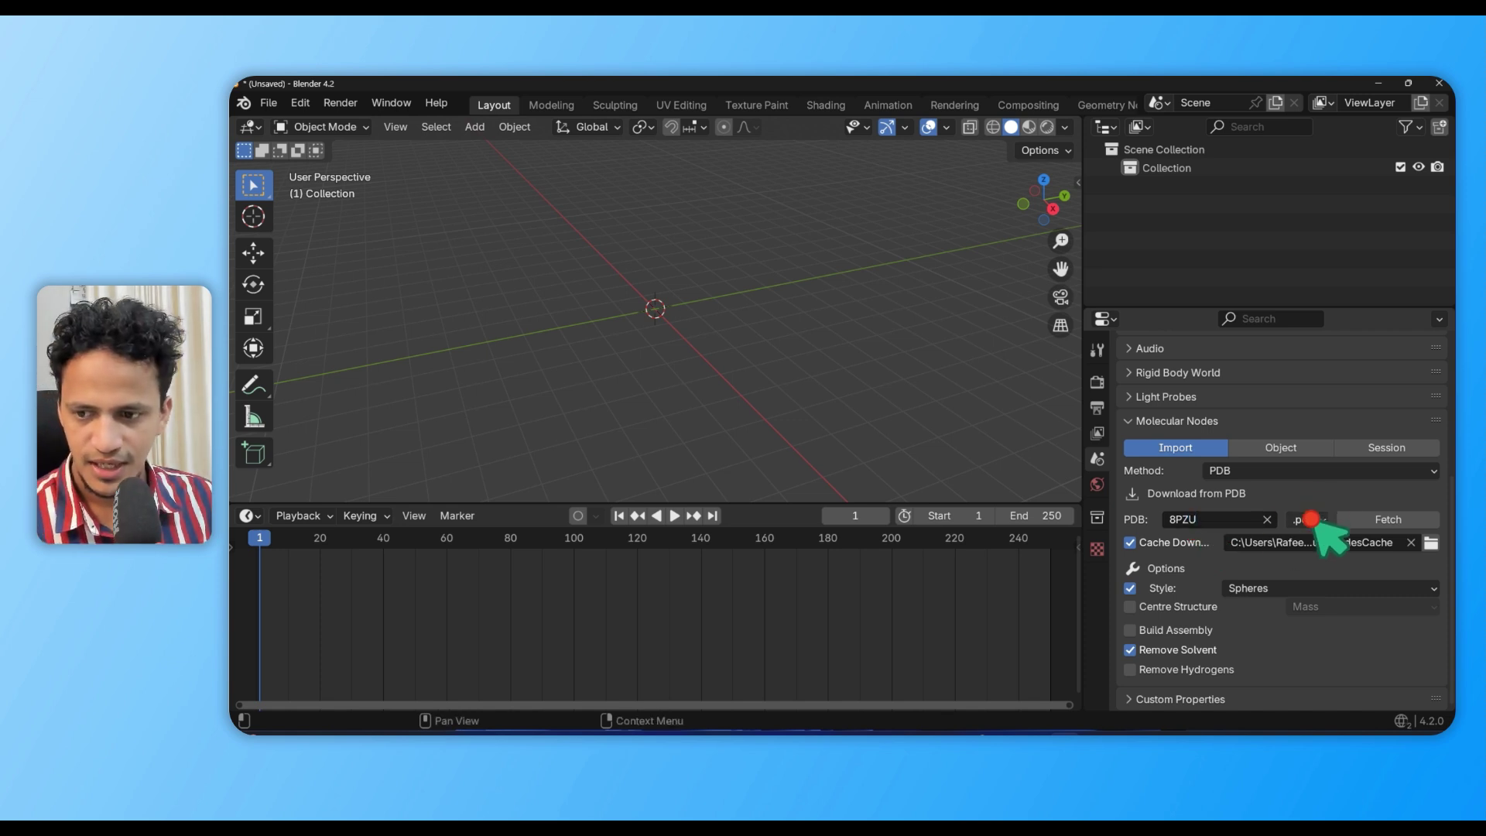
Check the download format options, choosing .pdb again, and review the available import methods without changing the method
{"action": "left_click", "coordinate": [1305, 519]}
{"action": "left_click", "coordinate": [1316, 607]}
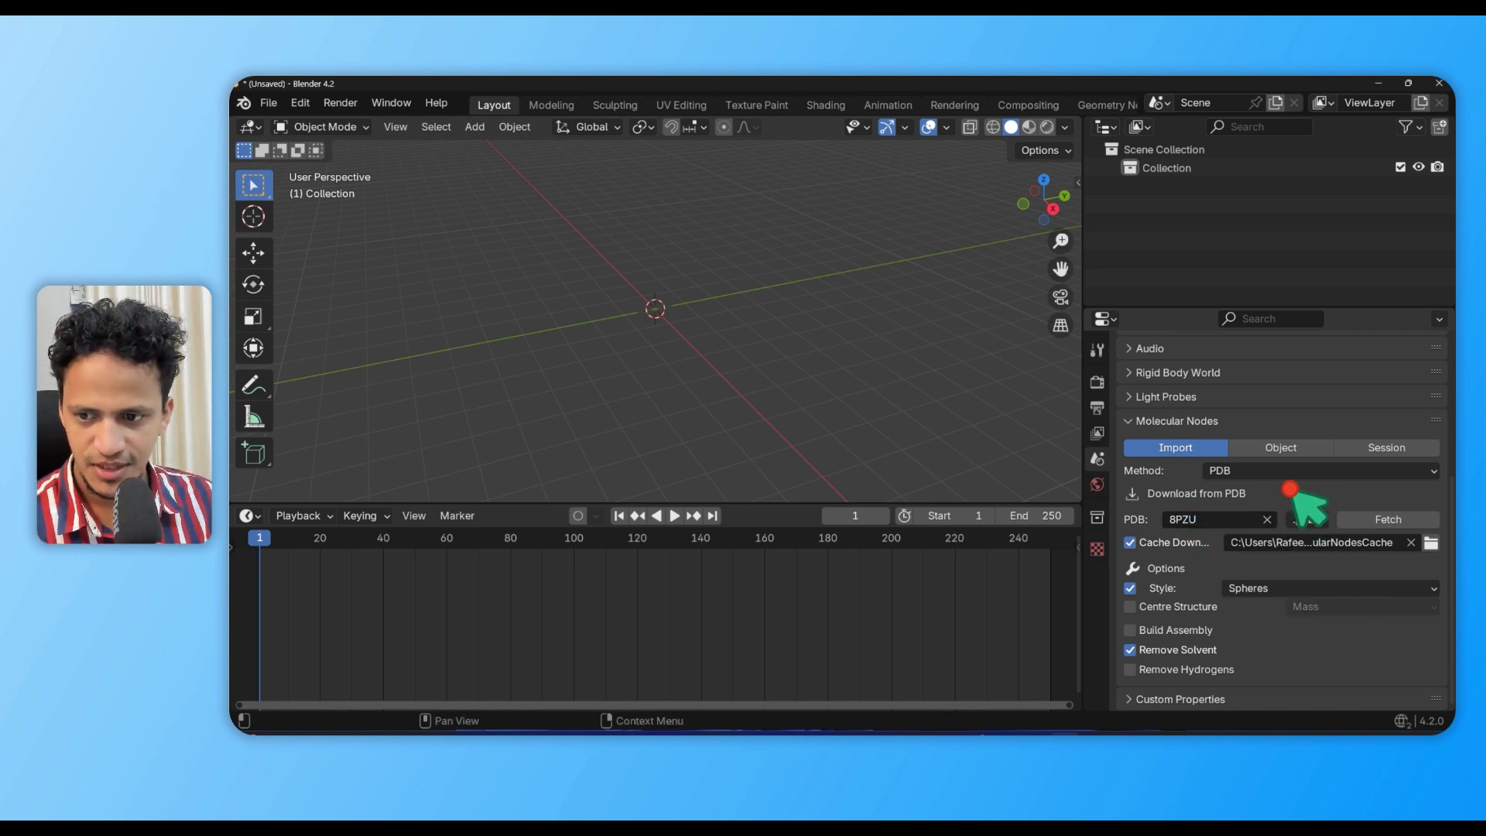
{"action": "left_click", "coordinate": [1297, 471]}
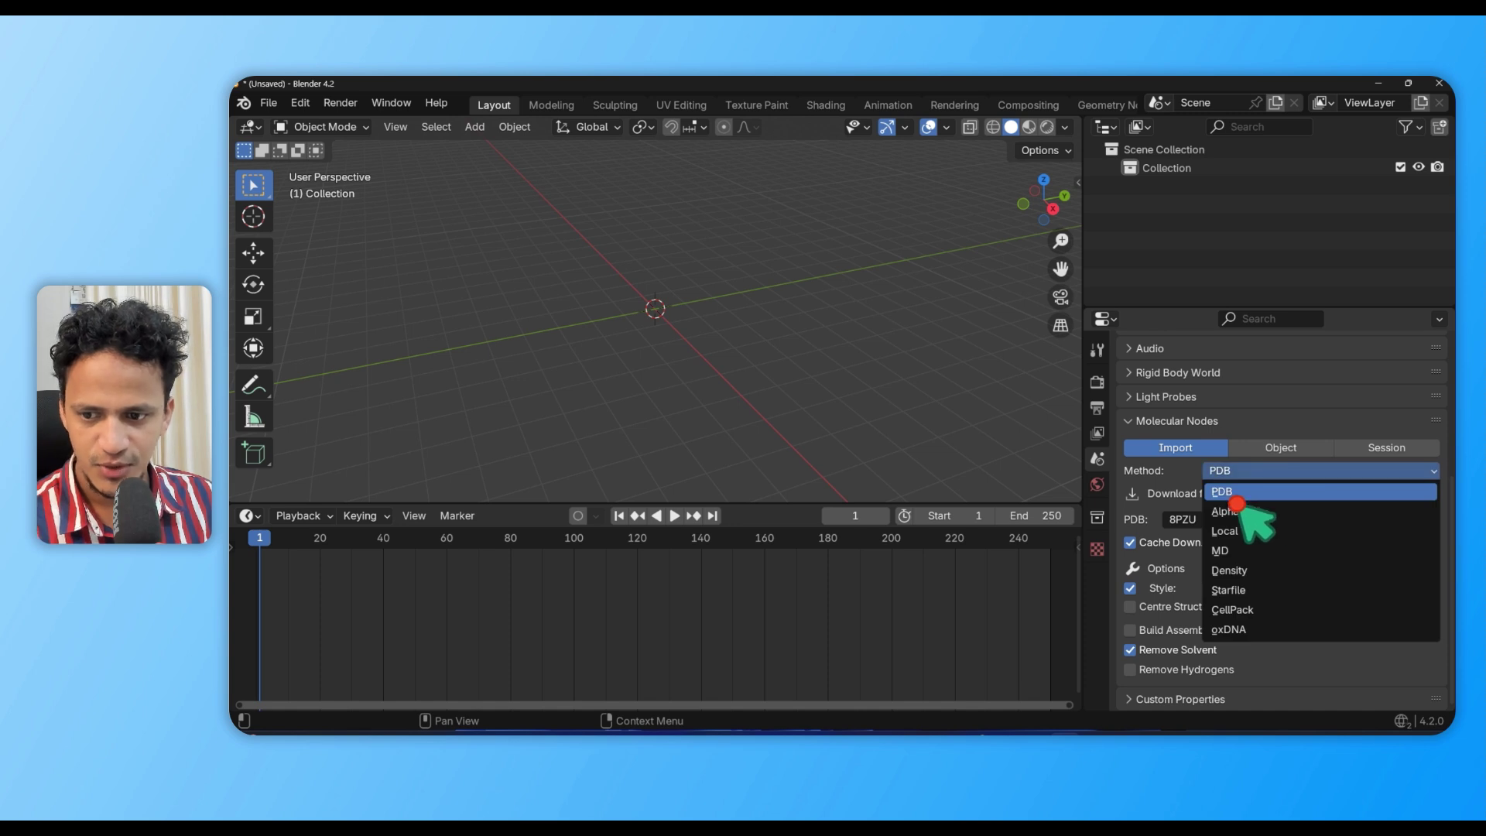
{"action": "key", "text": "Escape"}
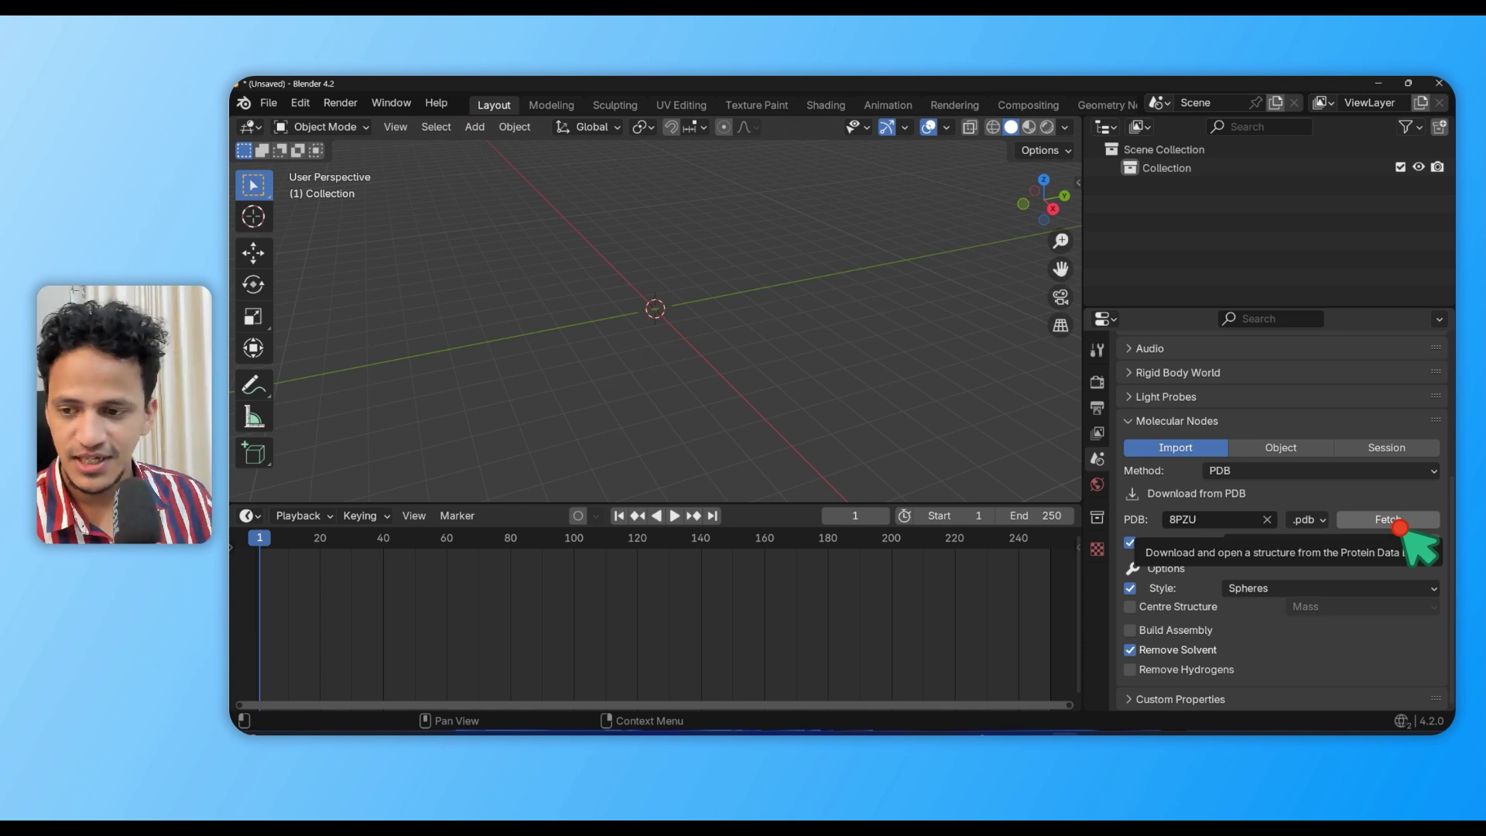
Fetch the 8PZU structure from the Protein Data Bank in the Spheres style and view it from several angles
{"action": "left_click", "coordinate": [1400, 528]}
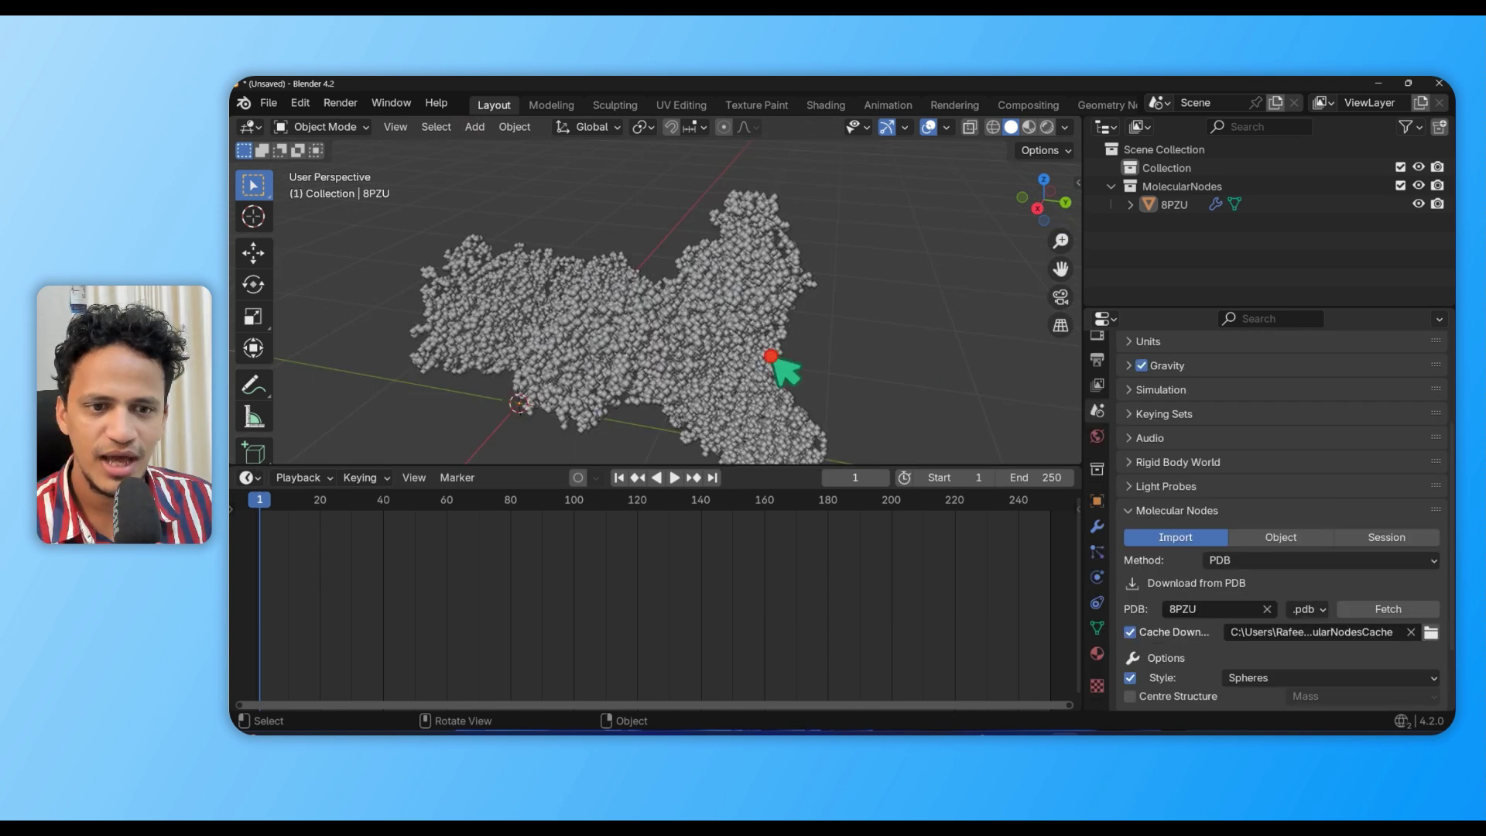
{"action": "middle_click_drag", "start_coordinate": [782, 364], "coordinate": [840, 323]}
{"action": "scroll", "coordinate": [762, 326], "scroll_direction": "down", "scroll_amount": 5}
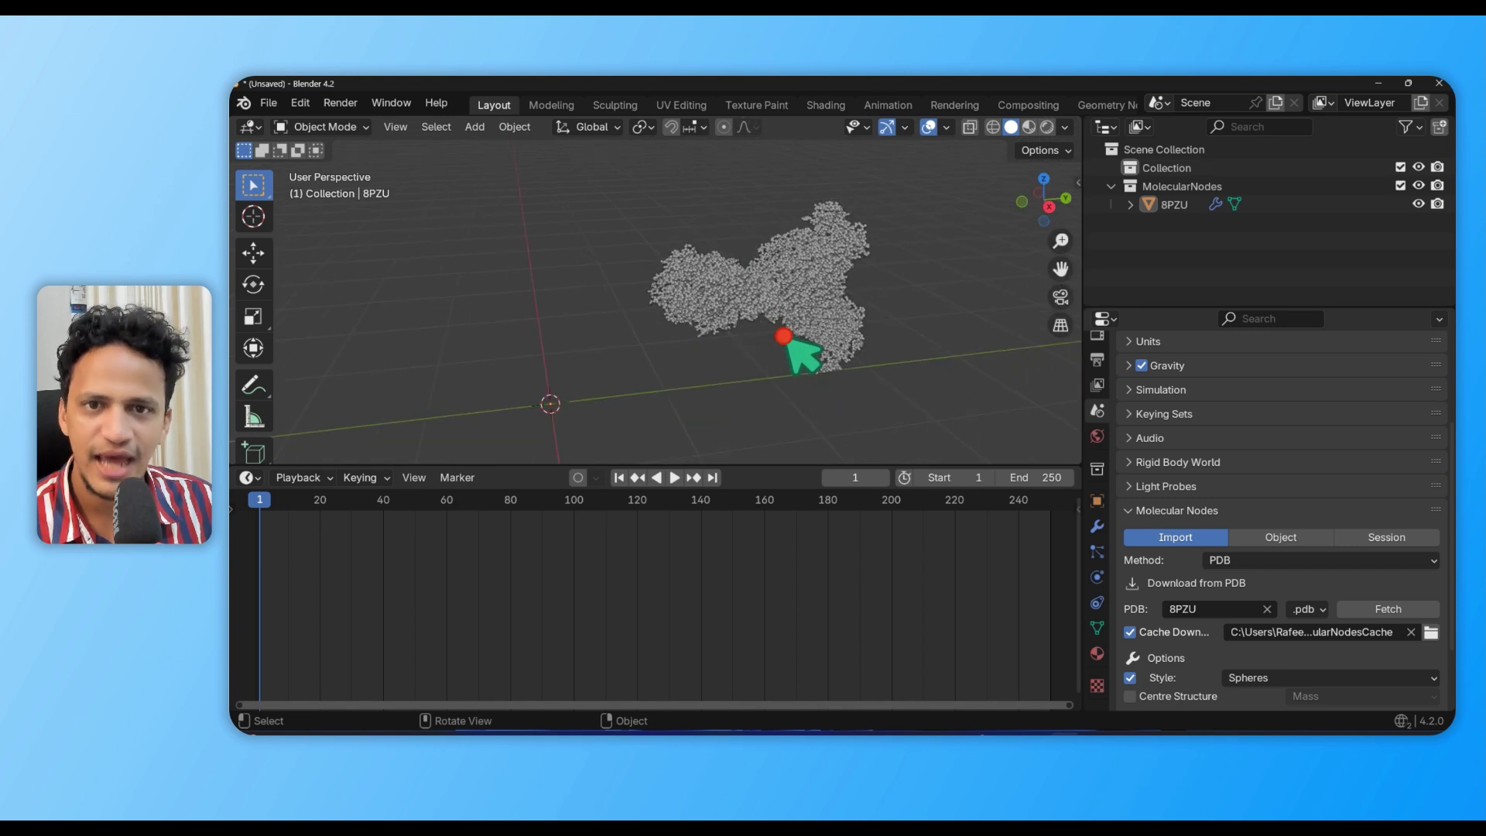
{"action": "middle_click_drag", "start_coordinate": [783, 346], "coordinate": [1041, 139]}
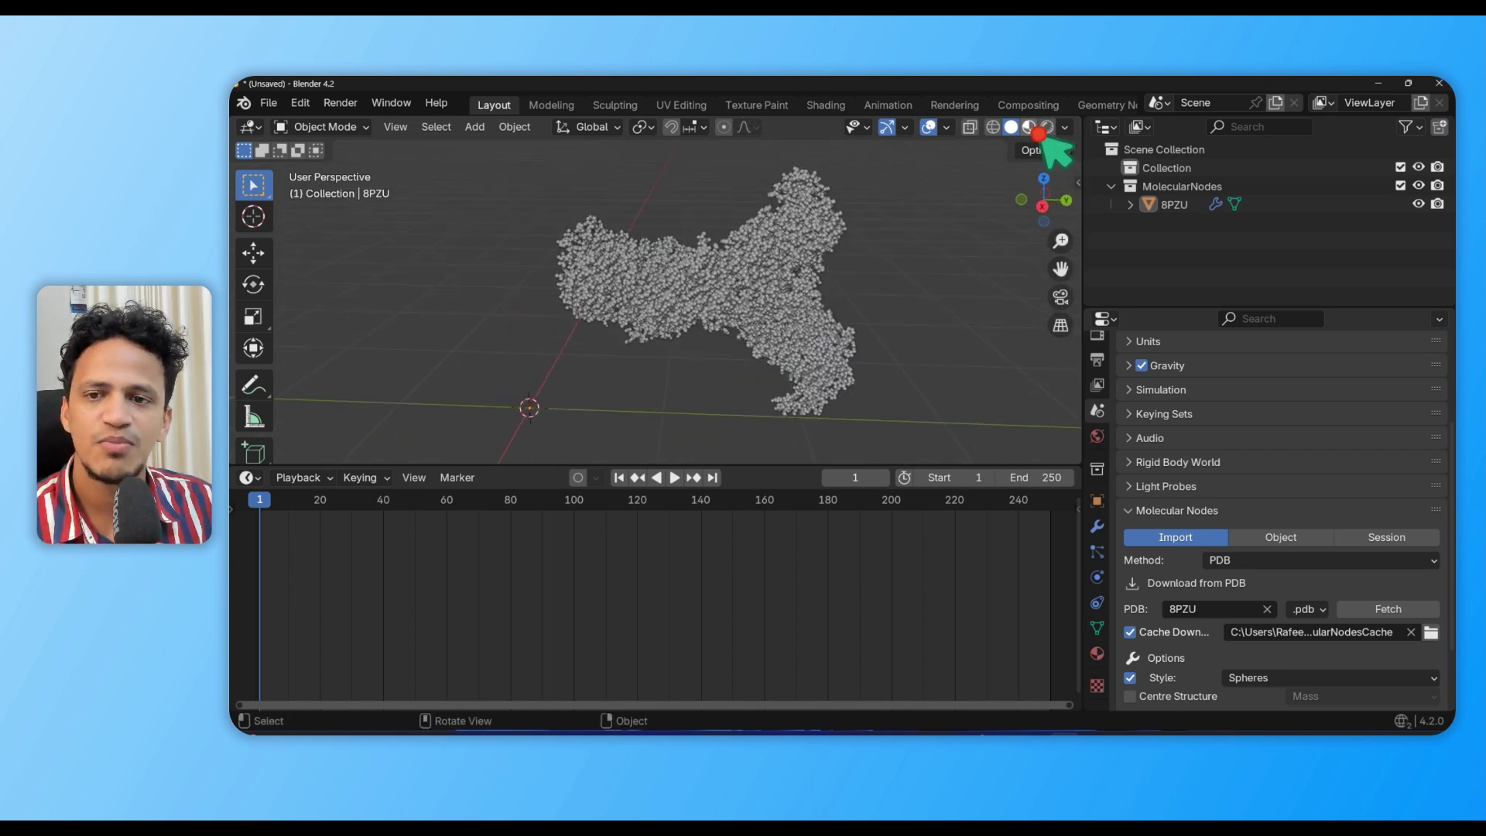
Switch the viewport to Material Preview shading and inspect the colours of the spheres model up close and from afar
{"action": "left_click", "coordinate": [1029, 127]}
{"action": "mouse_move", "coordinate": [978, 256]}
{"action": "middle_mouse_down"}
{"action": "mouse_move", "coordinate": [796, 332]}
{"action": "mouse_move", "coordinate": [896, 345]}
{"action": "middle_mouse_up"}
{"action": "scroll", "coordinate": [898, 359], "scroll_direction": "up", "scroll_amount": 5}
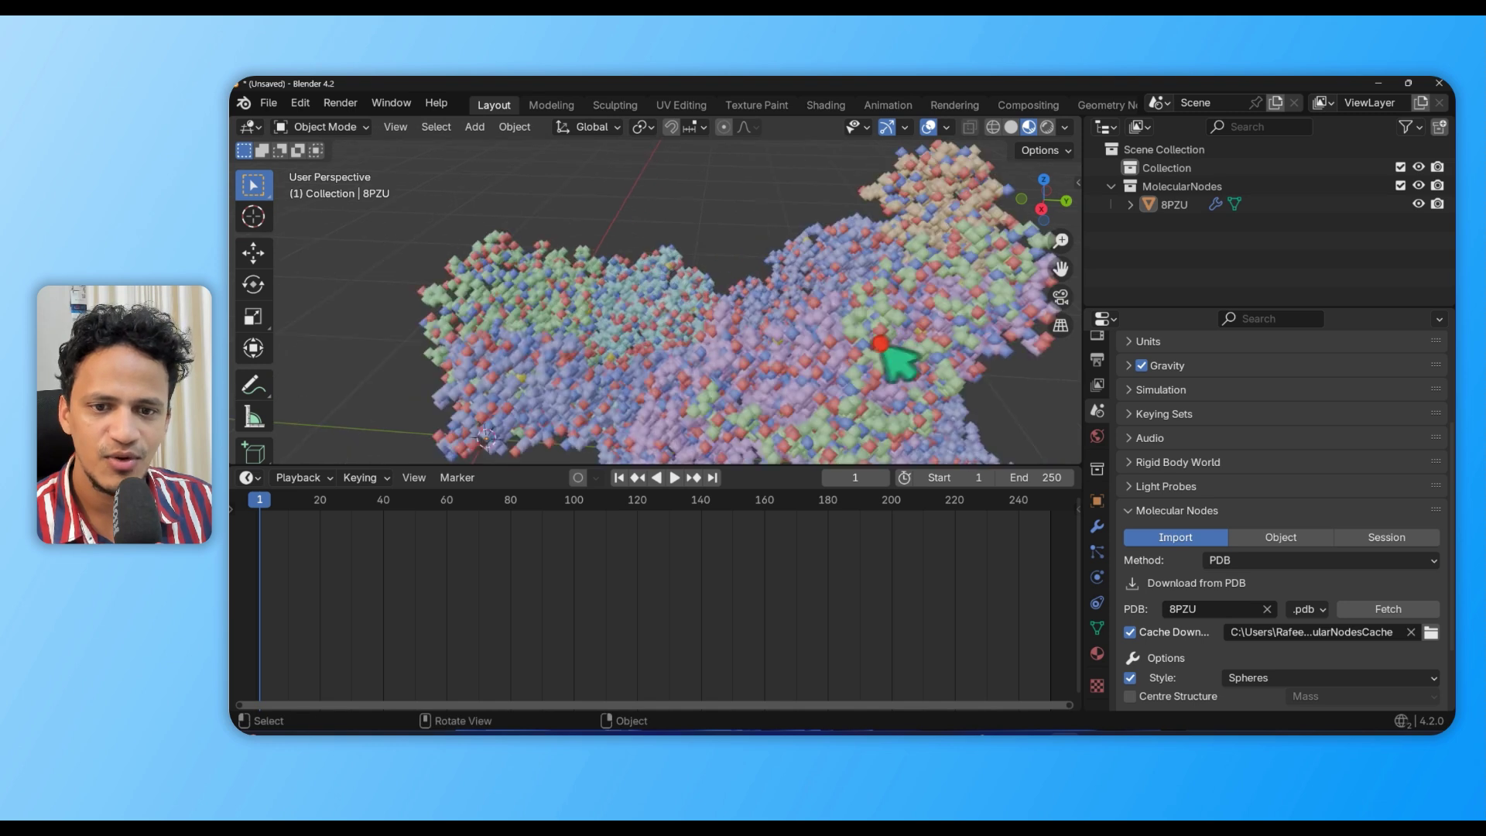
{"action": "scroll", "coordinate": [619, 340], "scroll_direction": "down", "scroll_amount": 6}
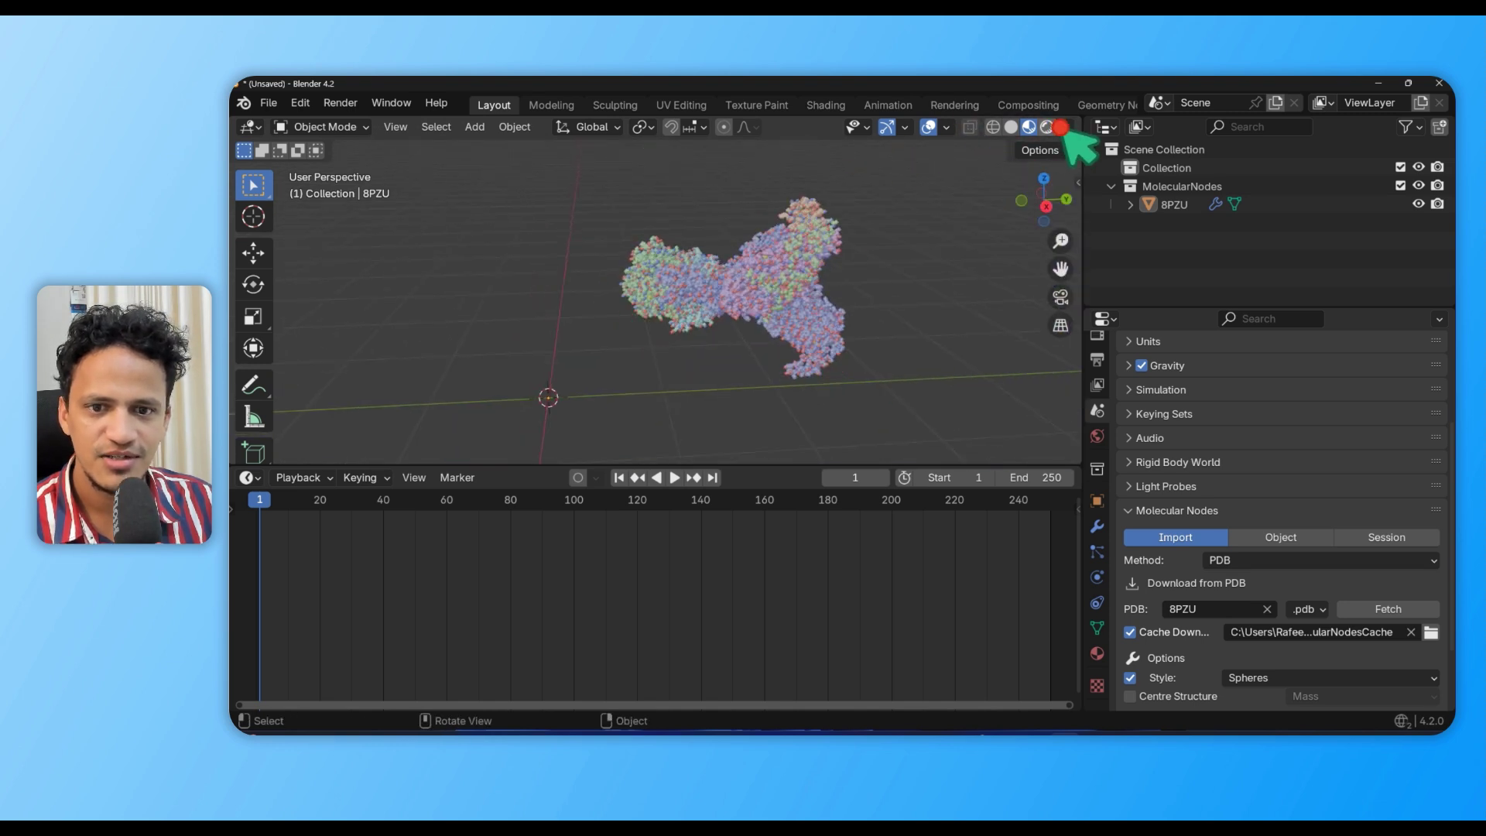
Set the import style to Ribbon and fetch 8PZU again as a second model
{"action": "scroll", "coordinate": [1308, 647], "scroll_direction": "down", "scroll_amount": 3}
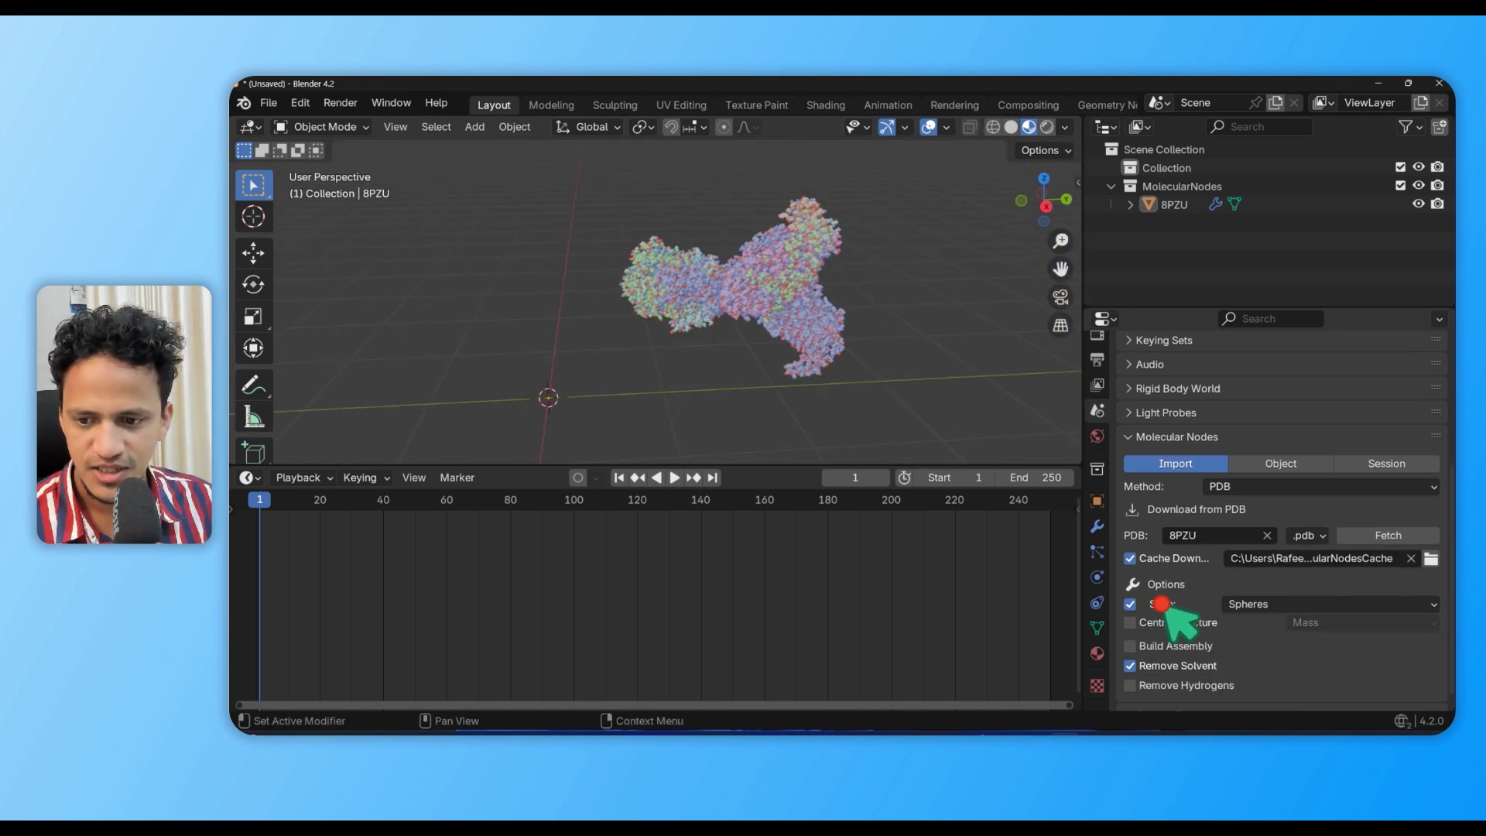
{"action": "left_click", "coordinate": [1267, 605]}
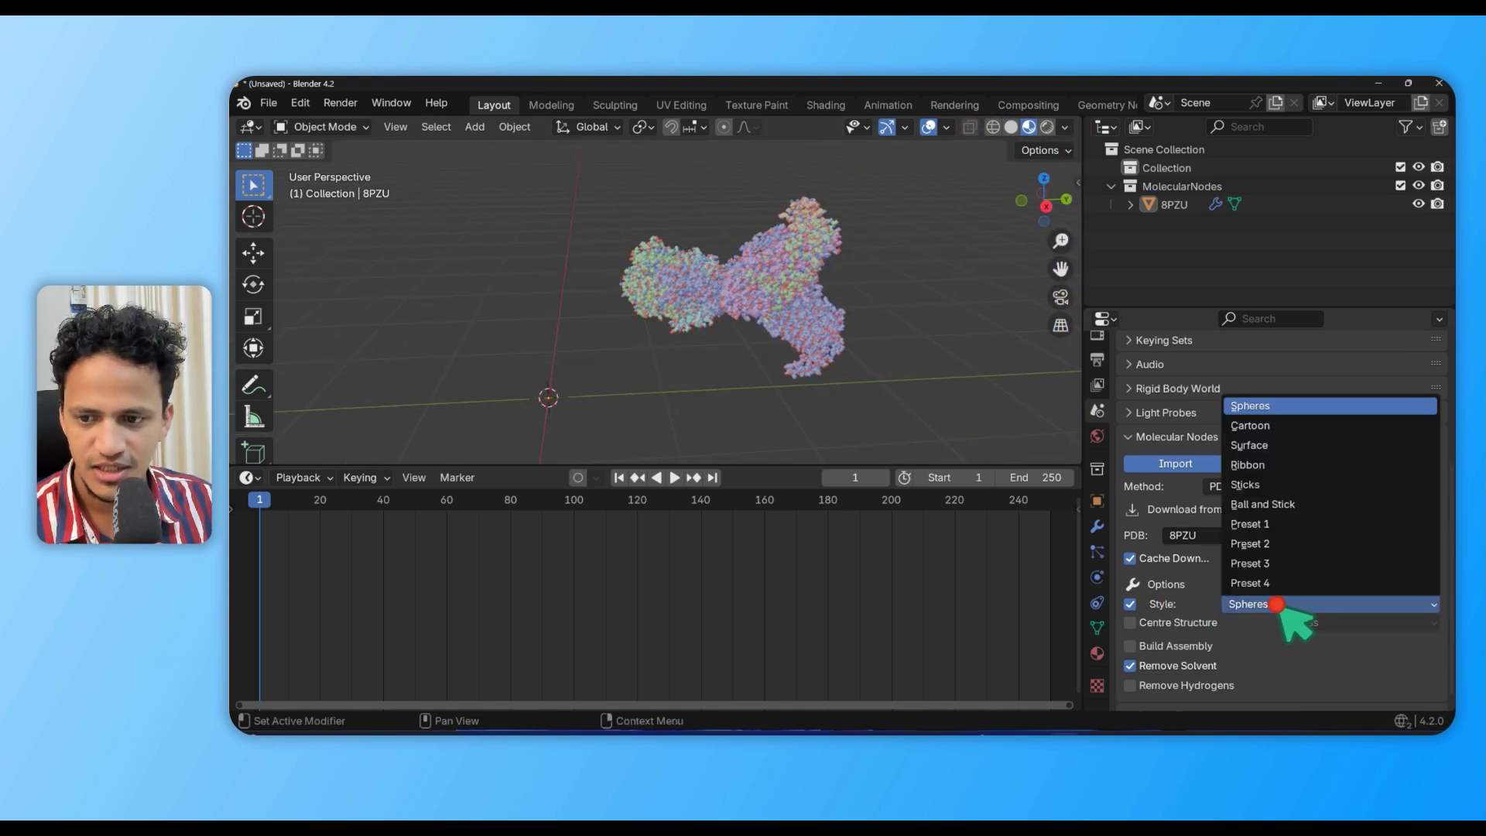
{"action": "left_click", "coordinate": [1274, 466]}
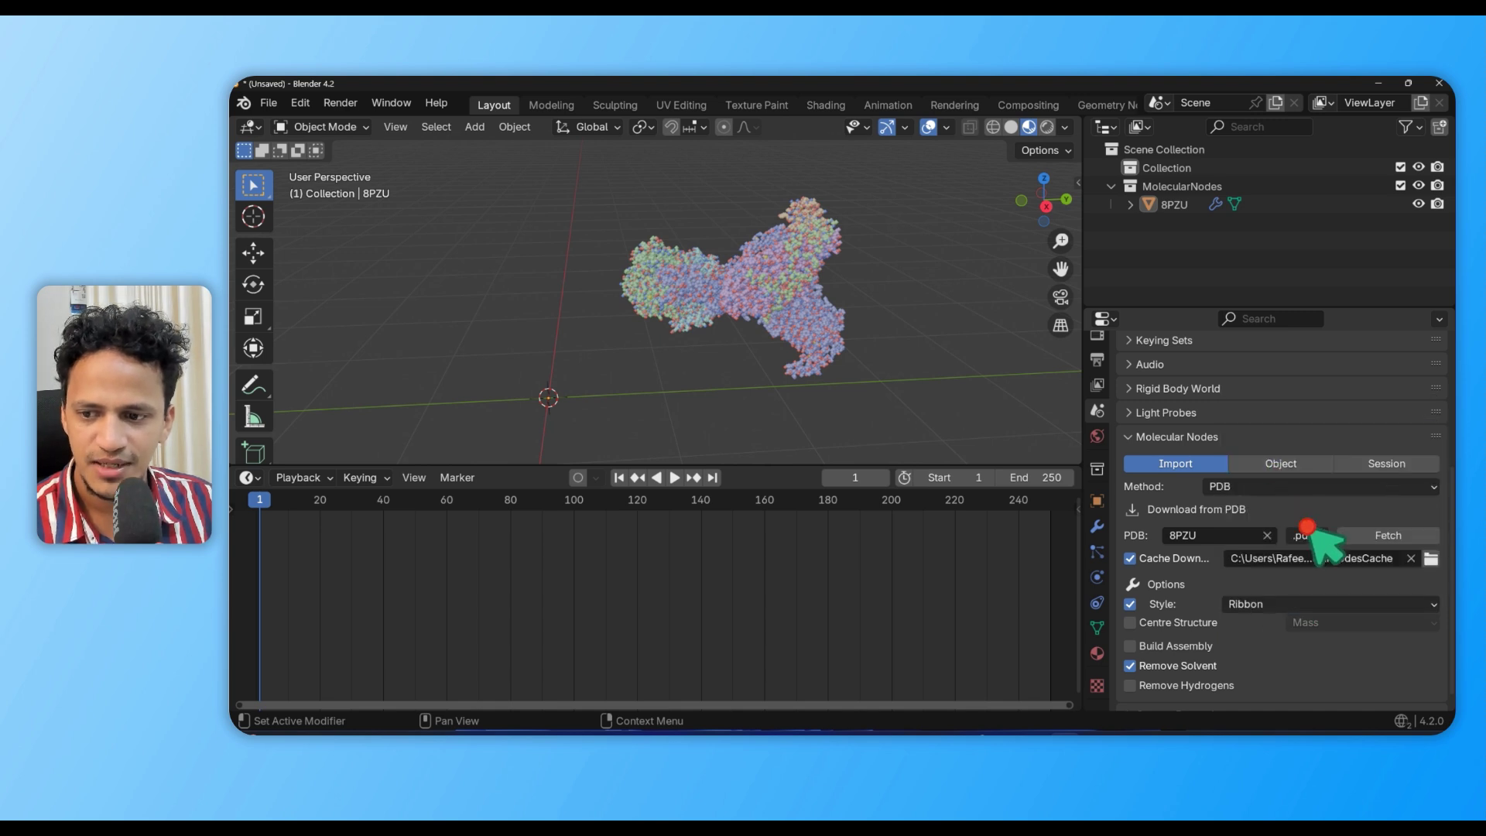
{"action": "left_click", "coordinate": [1382, 537]}
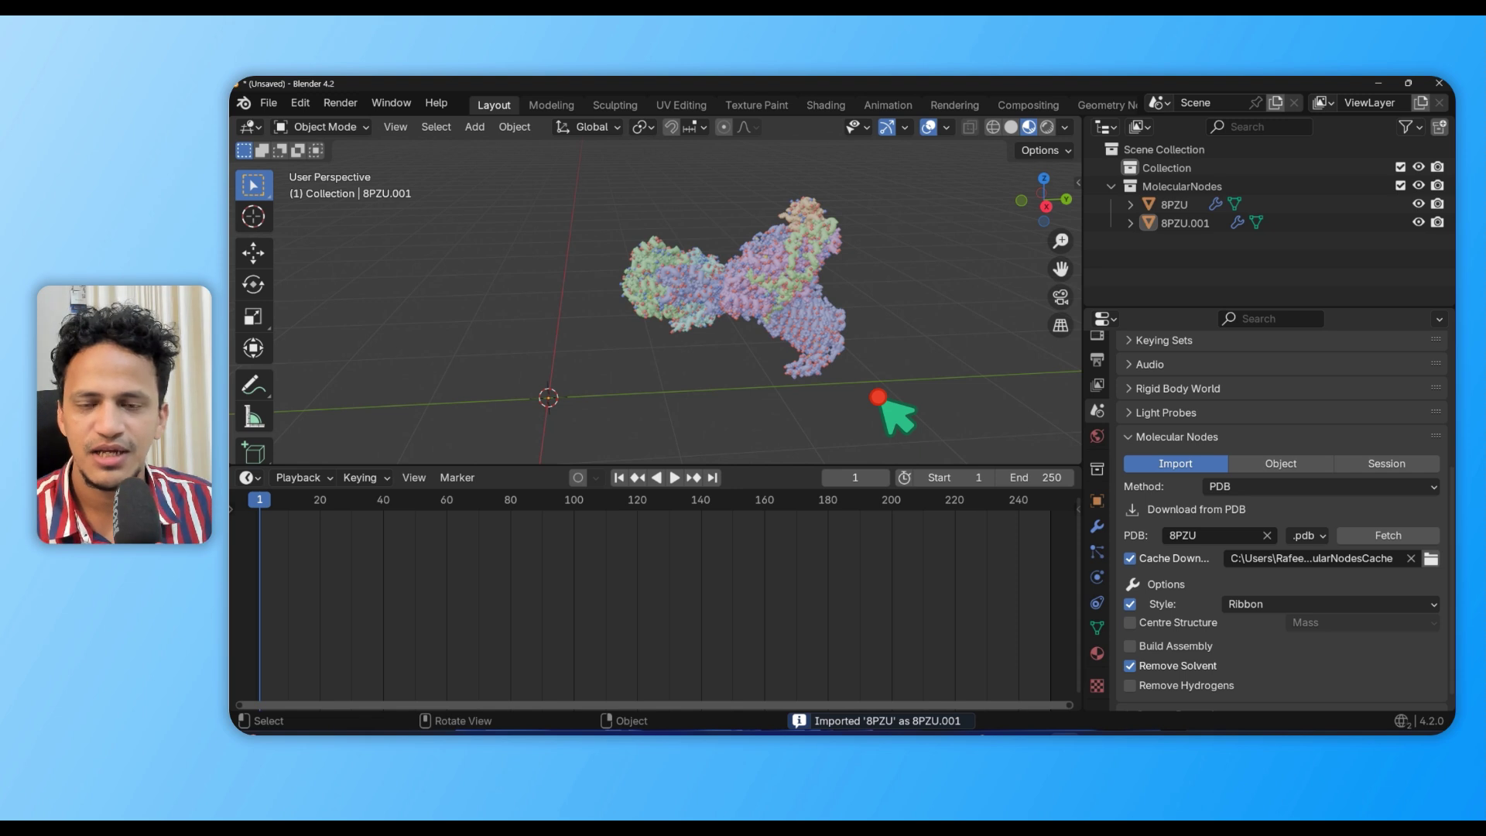
Move the ribbon model along the negative Y axis, away from the overlapping spheres model
{"action": "left_click", "coordinate": [752, 316]}
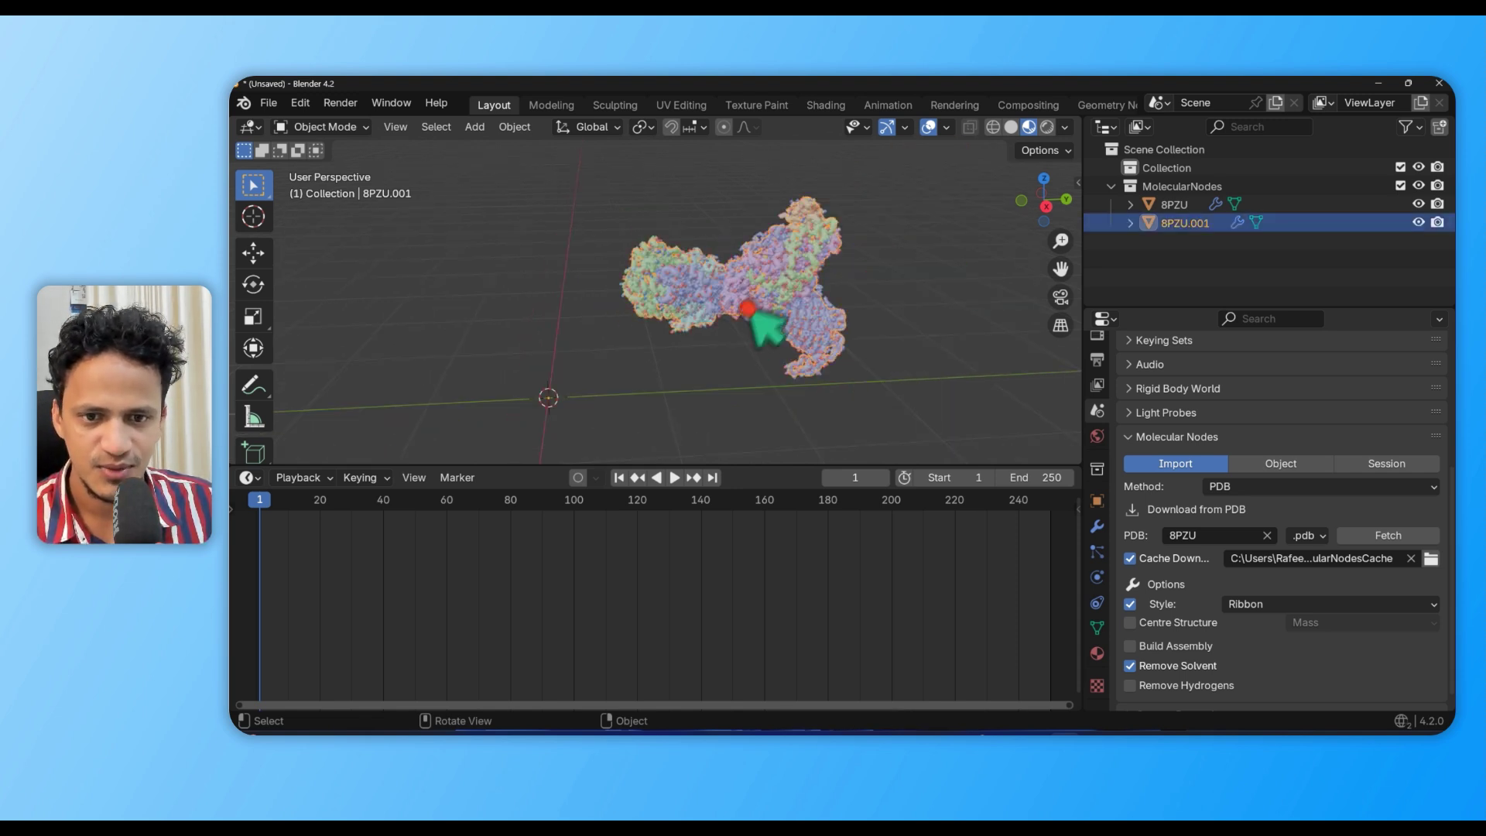
{"action": "left_click", "coordinate": [264, 253]}
{"action": "left_click_drag", "start_coordinate": [627, 395], "coordinate": [372, 395]}
Move the spheres model along the positive Y axis, leaving a wide gap between it and the ribbon model
{"action": "left_click", "coordinate": [642, 373]}
{"action": "scroll", "coordinate": [624, 302], "scroll_direction": "down", "scroll_amount": 3}
{"action": "middle_click_drag", "start_coordinate": [624, 302], "coordinate": [647, 353]}
{"action": "scroll", "coordinate": [710, 374], "scroll_direction": "up", "scroll_amount": 5}
{"action": "scroll", "coordinate": [710, 375], "scroll_direction": "down", "scroll_amount": 5}
{"action": "left_click", "coordinate": [672, 353]}
{"action": "left_click_drag", "start_coordinate": [675, 355], "coordinate": [821, 347]}
Set the import style to Surface and fetch 8PZU again as a third model
{"action": "left_click", "coordinate": [1301, 605]}
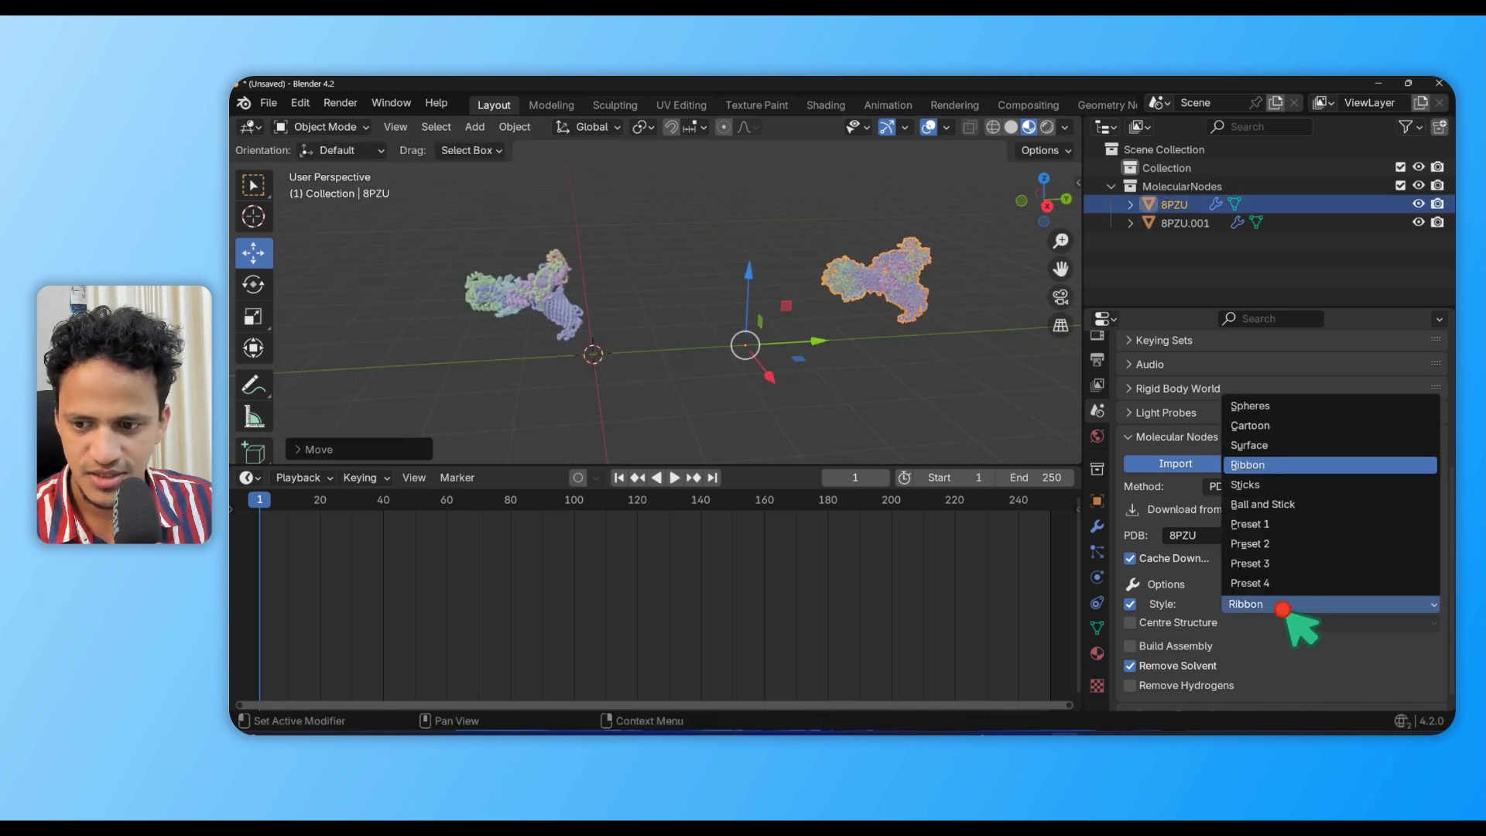
{"action": "left_click", "coordinate": [1260, 447]}
{"action": "left_click", "coordinate": [1392, 536]}
{"action": "scroll", "coordinate": [696, 319], "scroll_direction": "up", "scroll_amount": 3}
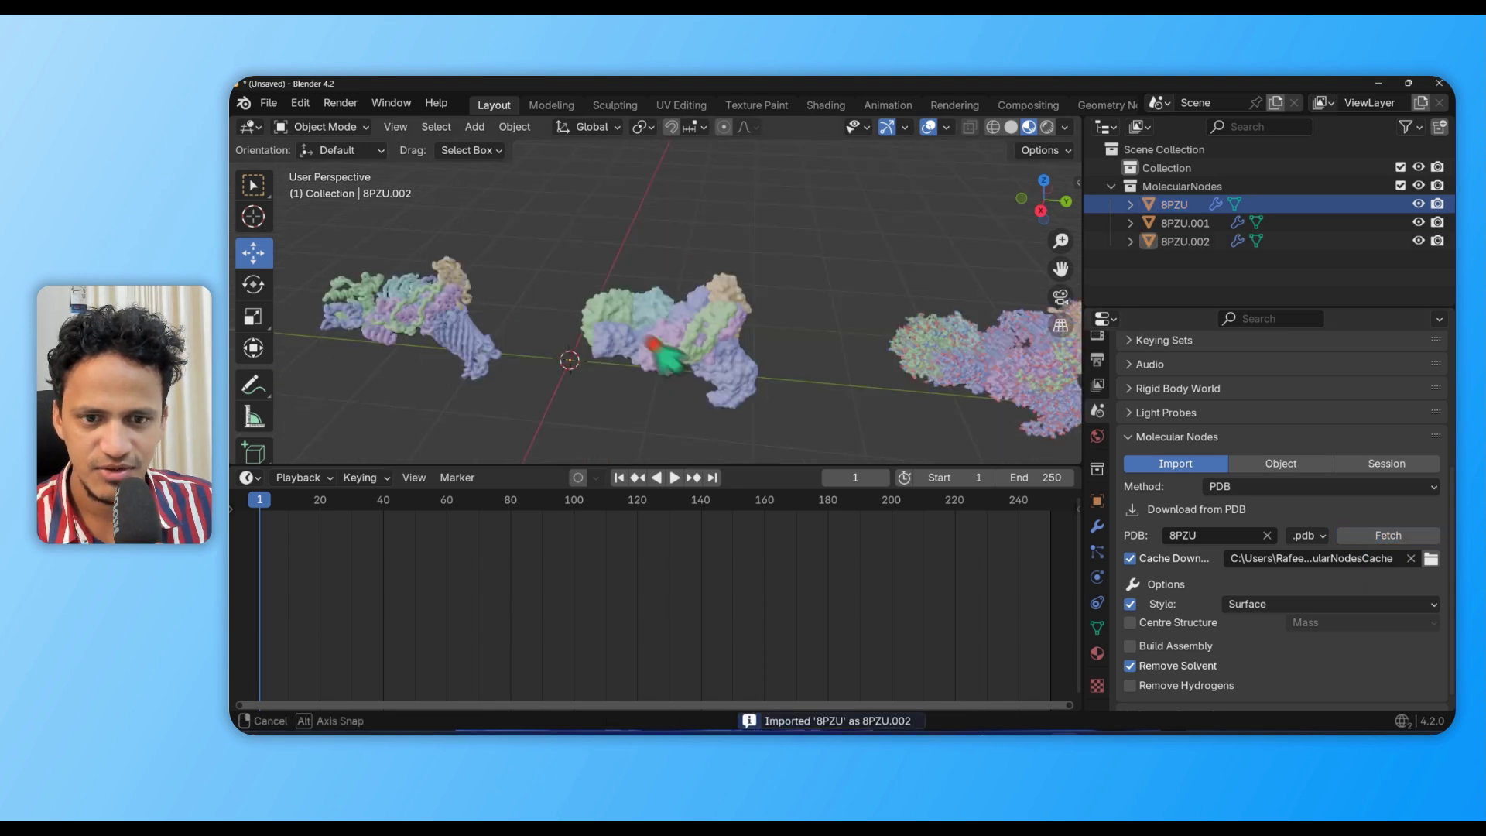
Compare the surface model with the ribbon and spheres models from different angles and distances
{"action": "middle_click_drag", "start_coordinate": [664, 355], "coordinate": [707, 315]}
{"action": "scroll", "coordinate": [644, 295], "scroll_direction": "up", "scroll_amount": 2}
{"action": "scroll", "coordinate": [645, 295], "scroll_direction": "down", "scroll_amount": 3}
{"action": "scroll", "coordinate": [707, 316], "scroll_direction": "down", "scroll_amount": 1}
{"action": "scroll", "coordinate": [704, 309], "scroll_direction": "up", "scroll_amount": 1}
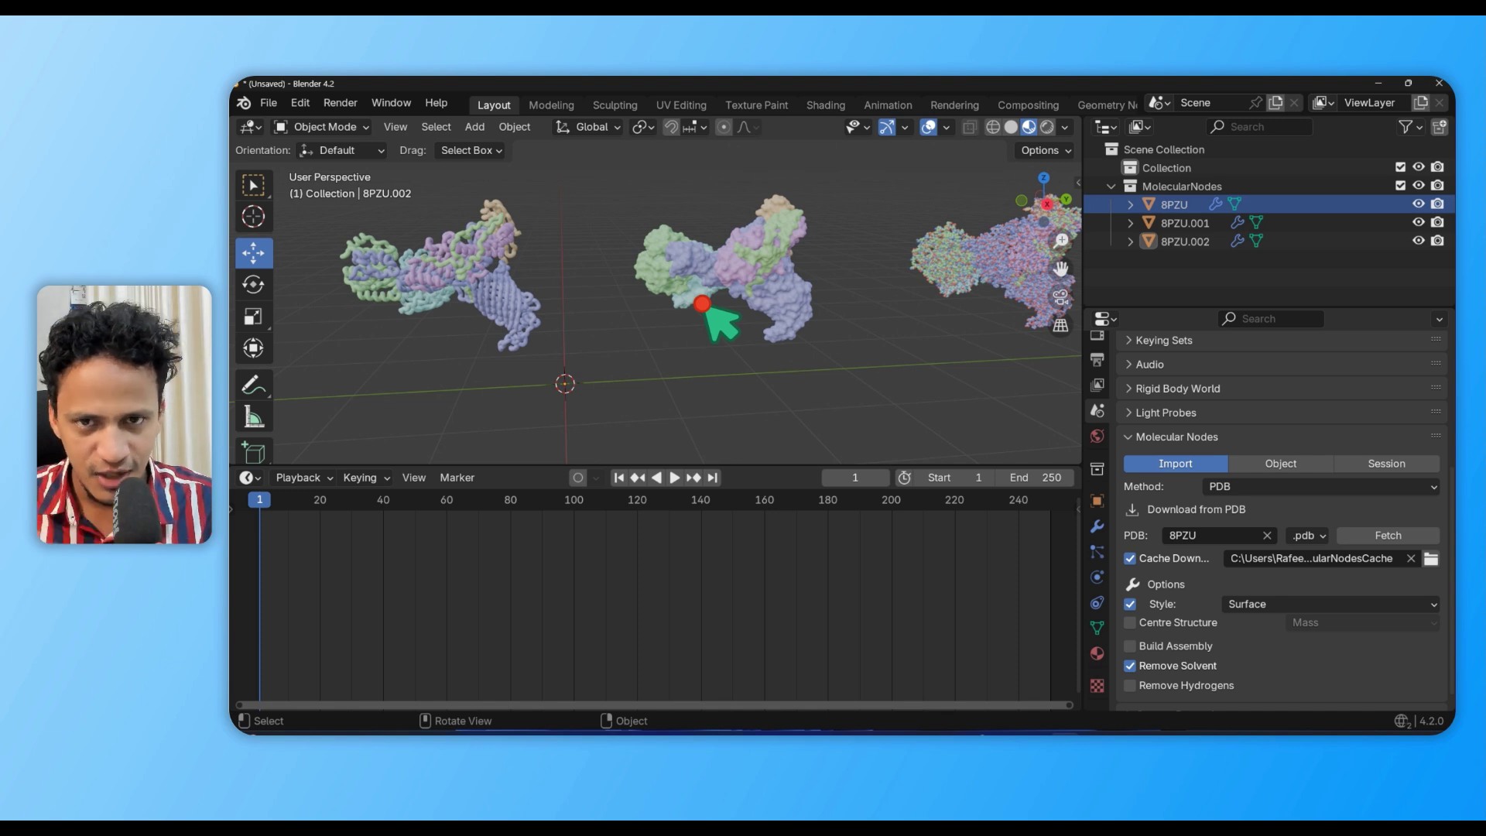
{"action": "left_click", "coordinate": [702, 304]}
{"action": "middle_click_drag", "start_coordinate": [702, 303], "coordinate": [944, 406]}
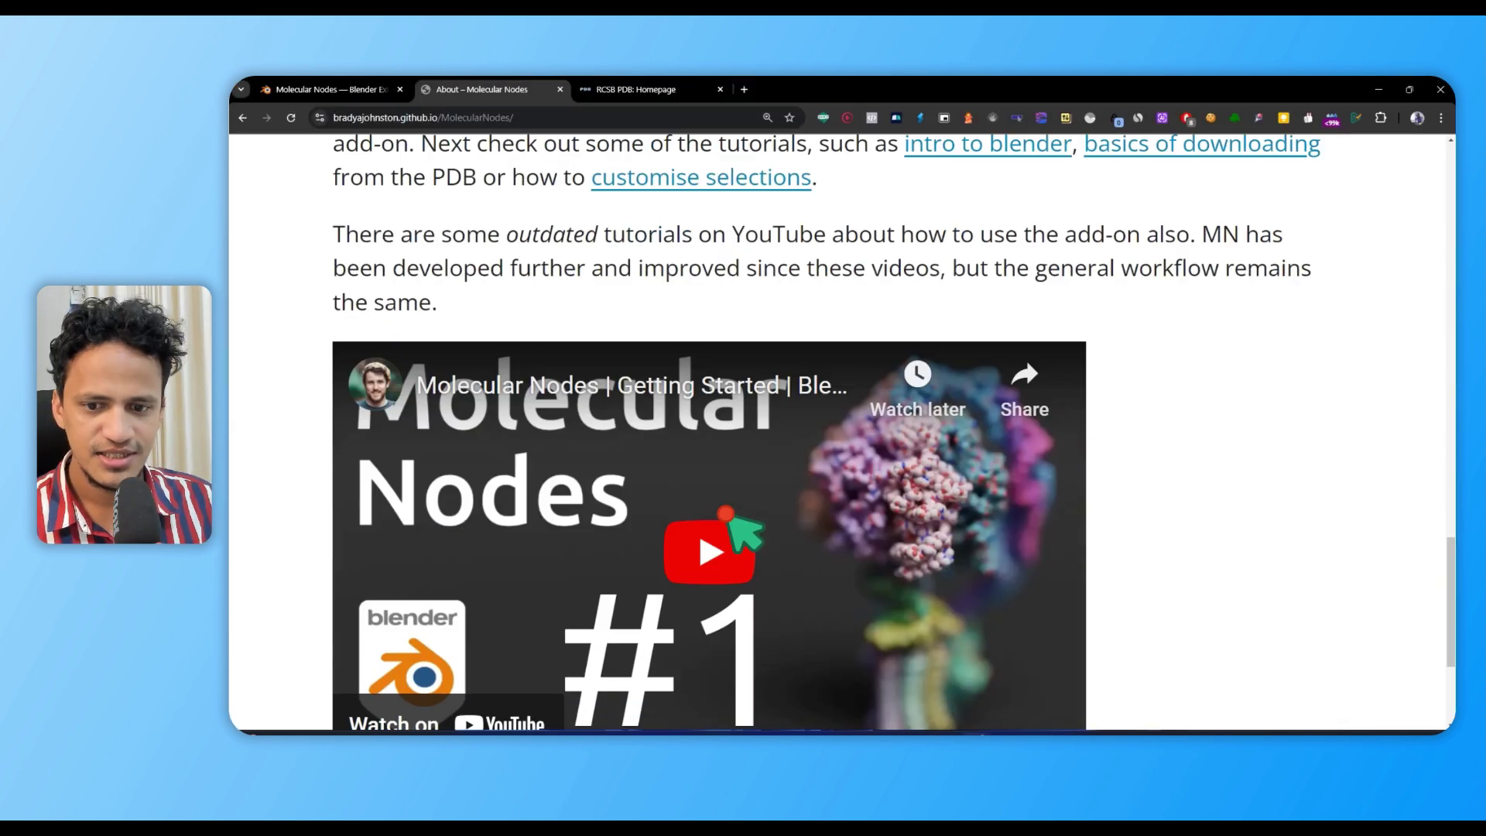
Switch to the Molecular Nodes About page in the browser and view the embedded Getting Started video
{"action": "scroll", "coordinate": [735, 522], "scroll_direction": "down", "scroll_amount": 3}
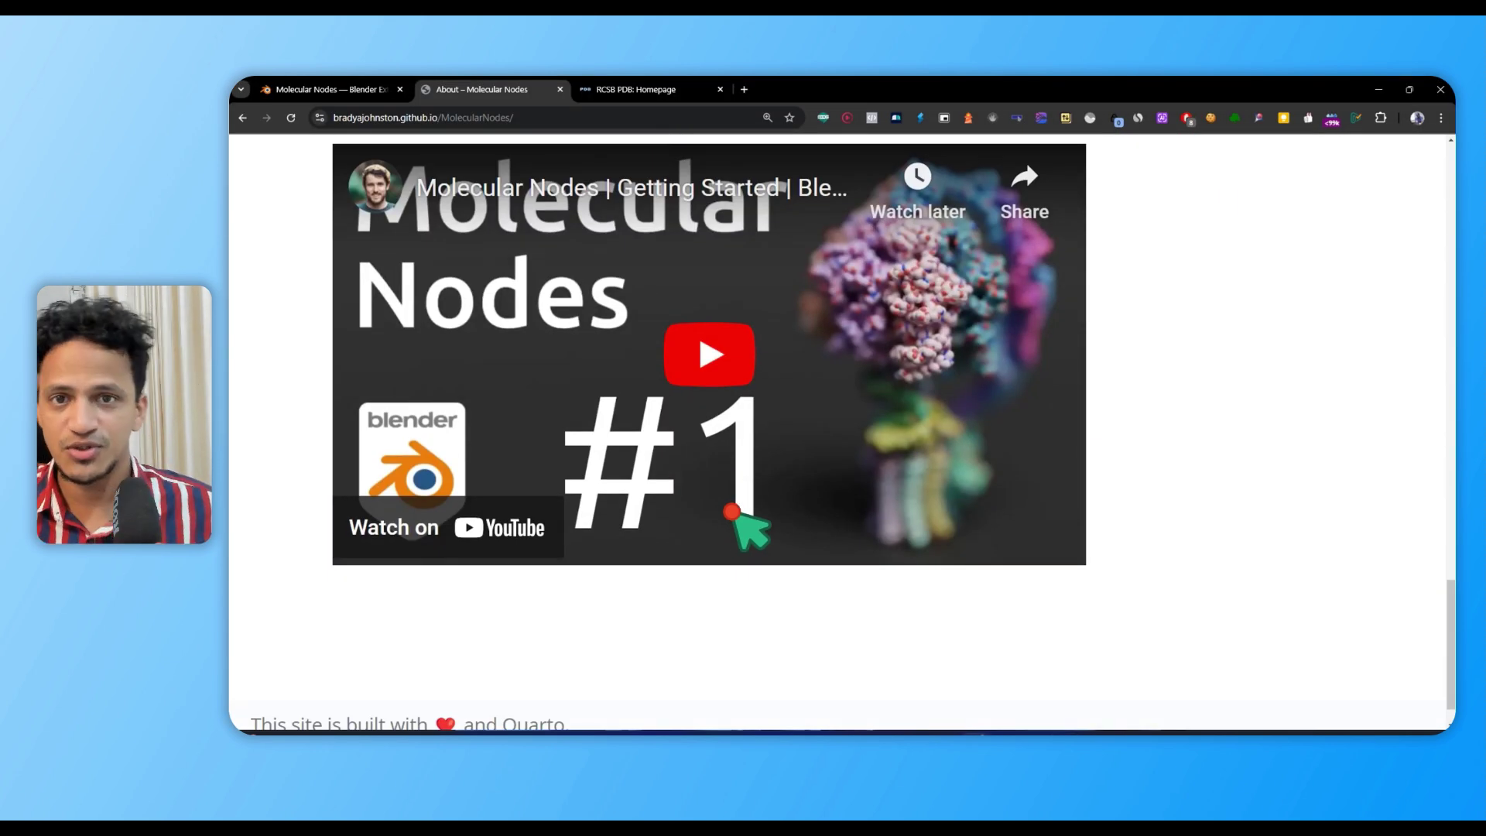